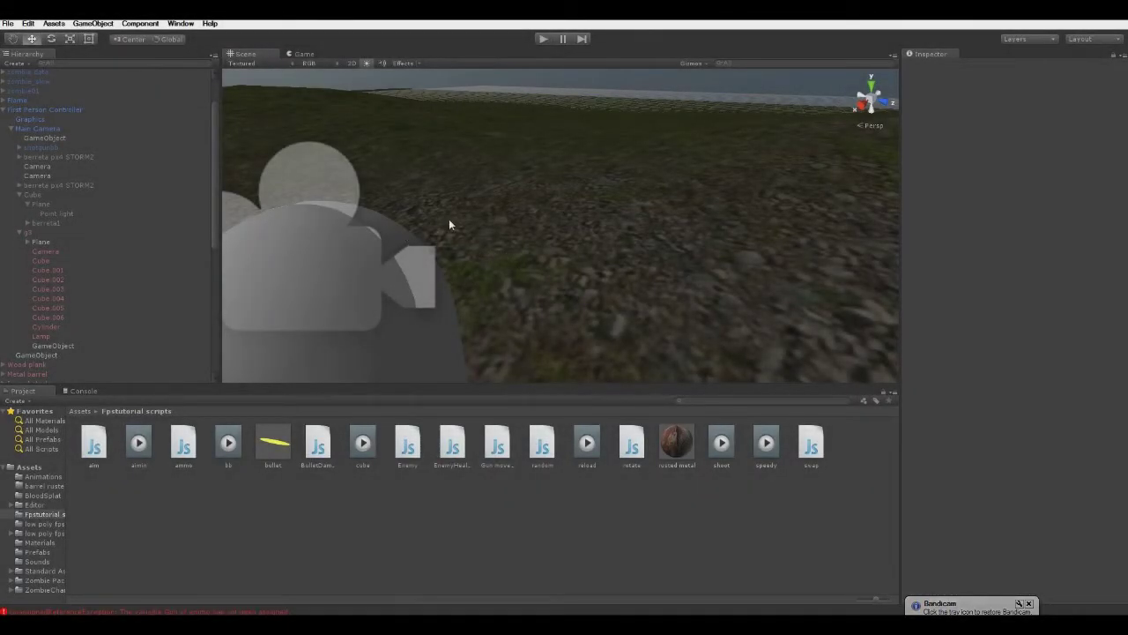
- Select the g3 rifle and toggle it off and back on to check it
{"action": "left_click_drag", "start_coordinate": [483, 219], "coordinate": [478, 284], "text": "alt"}
{"action": "left_click", "coordinate": [490, 278]}
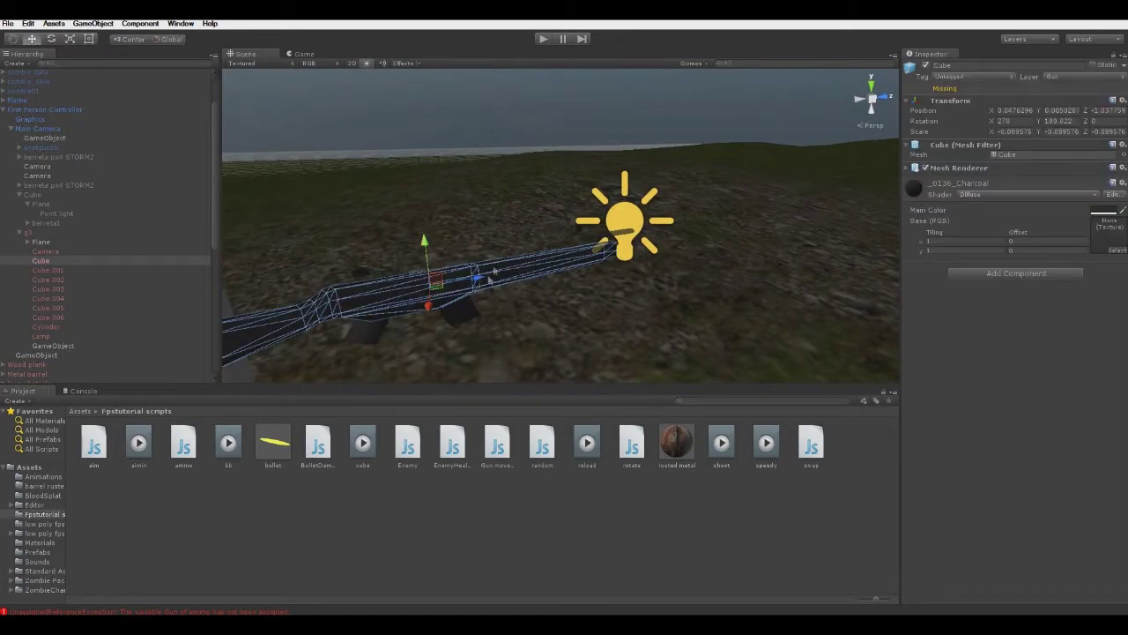
{"action": "left_click", "coordinate": [69, 233]}
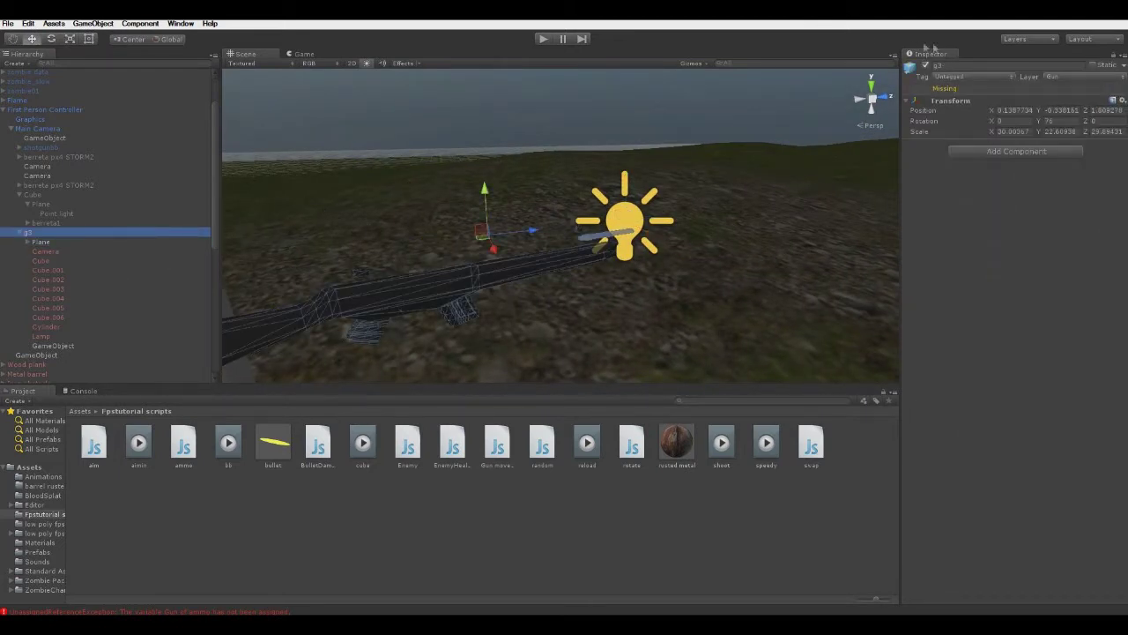
{"action": "left_click", "coordinate": [924, 66]}
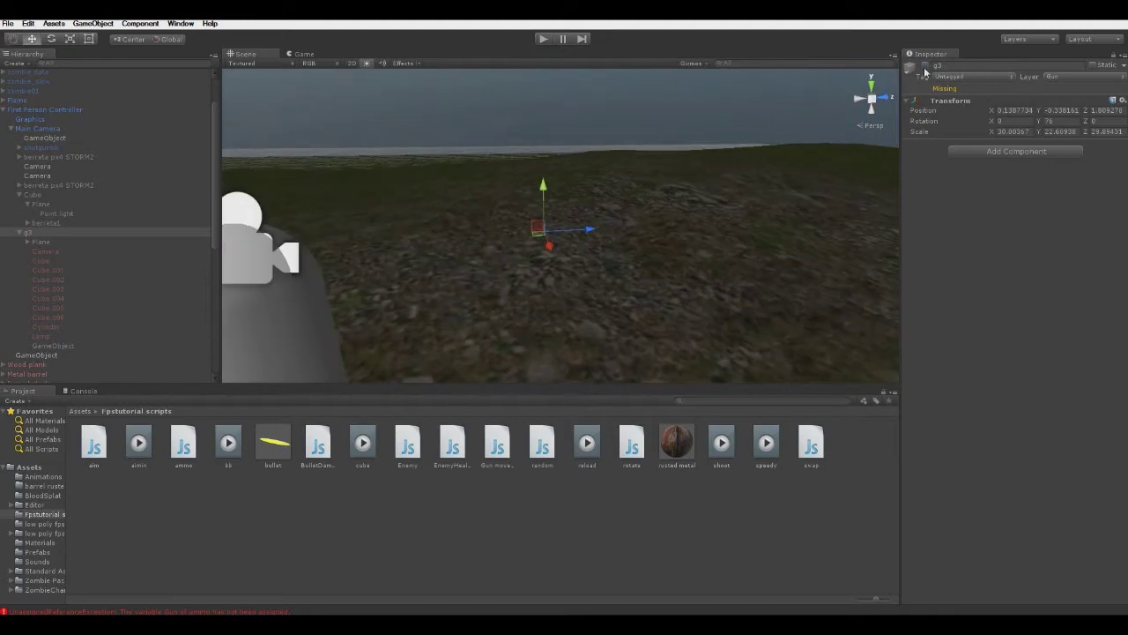
{"action": "left_click", "coordinate": [924, 66]}
{"action": "left_click_drag", "start_coordinate": [669, 212], "coordinate": [705, 291], "text": "alt"}
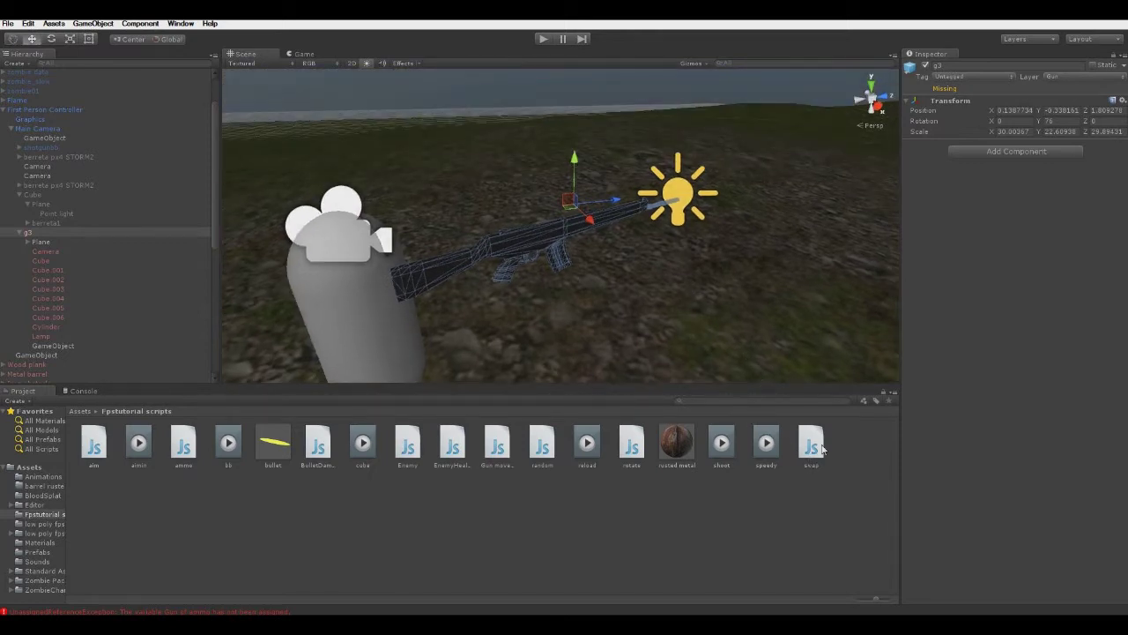
- Review the swap script's code, then the Gun movement script's code
{"action": "left_click", "coordinate": [820, 448]}
{"action": "left_click", "coordinate": [552, 242]}
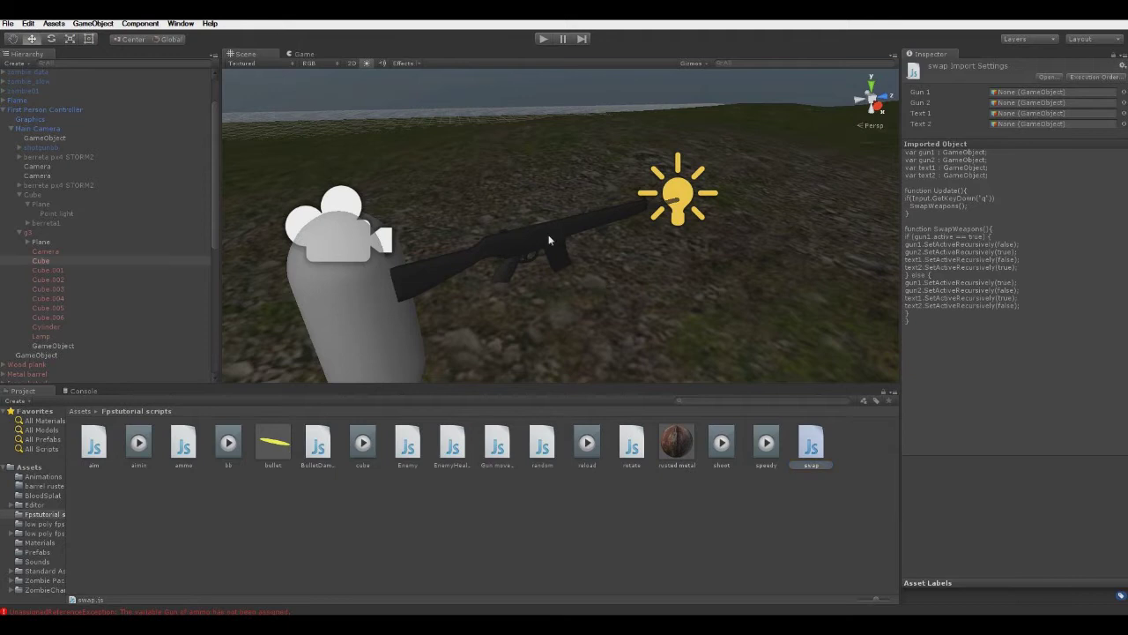
{"action": "left_click", "coordinate": [809, 450]}
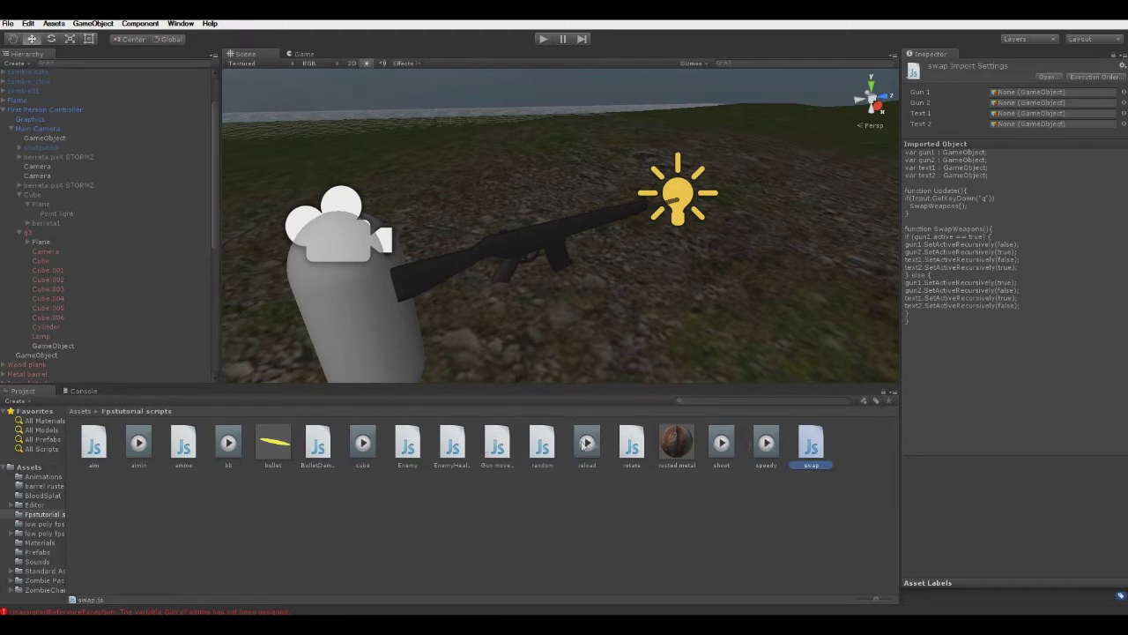
{"action": "left_click", "coordinate": [494, 445]}
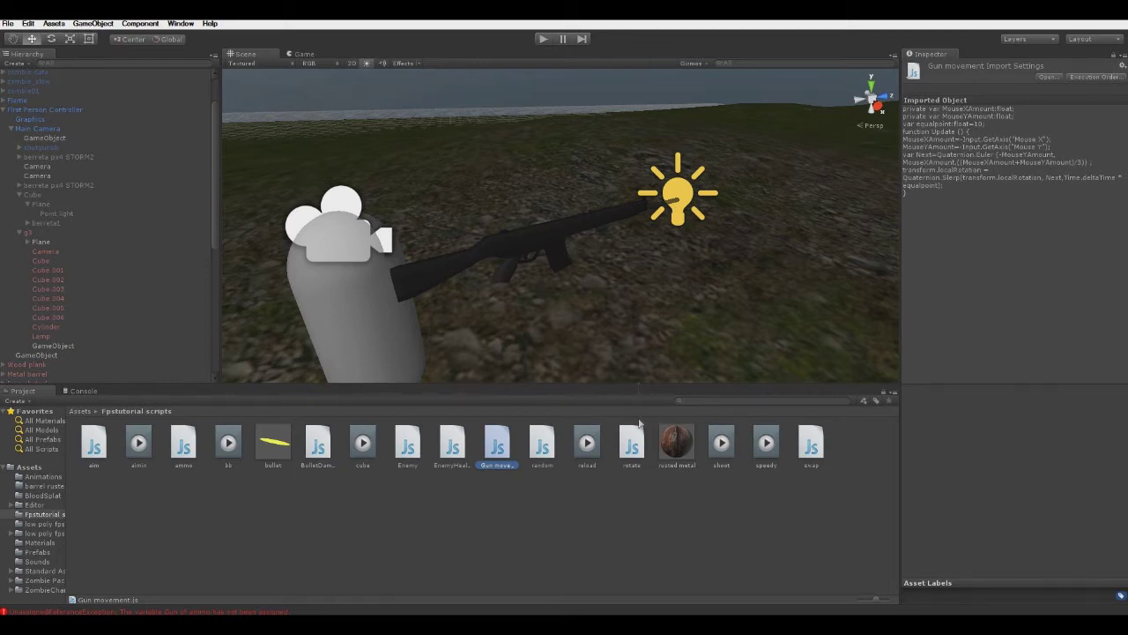
- Create a new Cube with g3 selected and raise it up to the rifle
{"action": "left_click", "coordinate": [533, 251]}
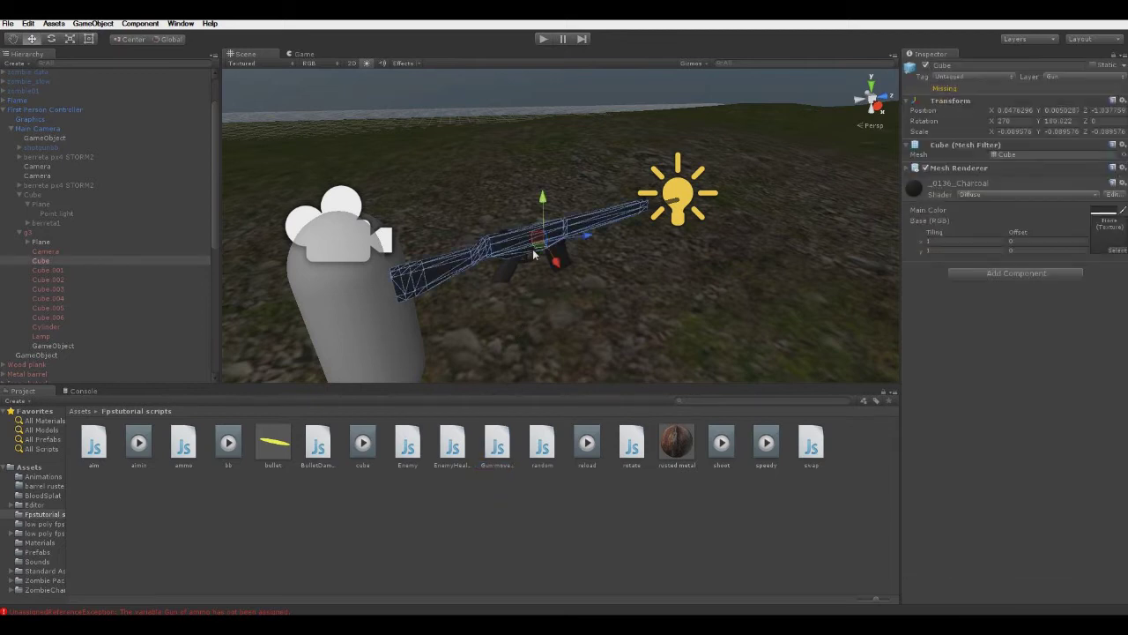
{"action": "left_click", "coordinate": [37, 233]}
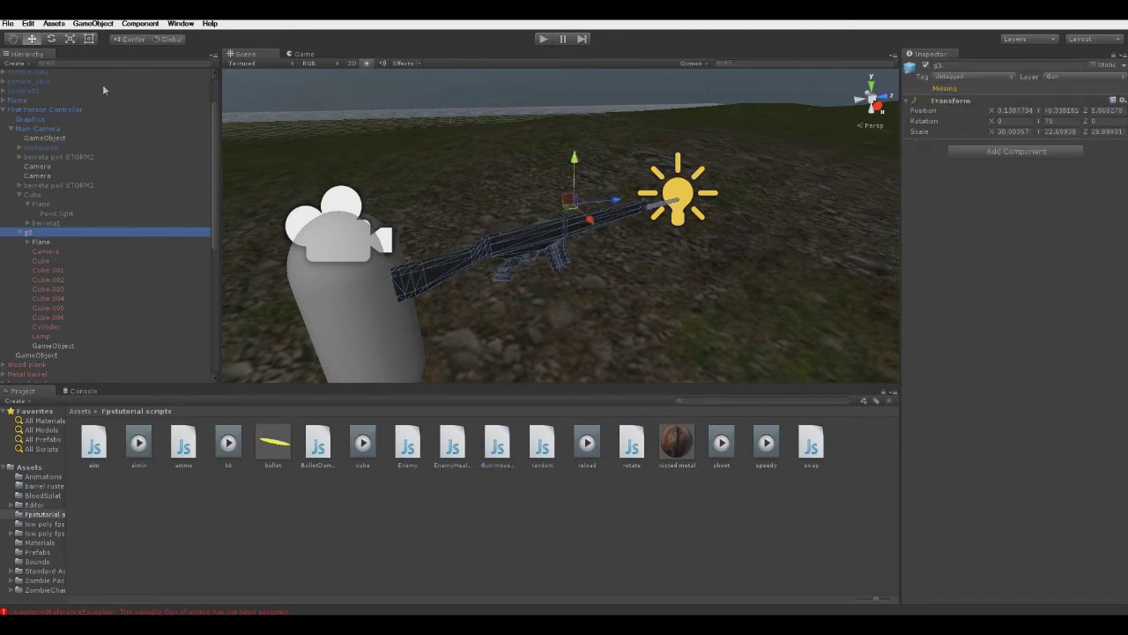
{"action": "left_click", "coordinate": [93, 23]}
{"action": "mouse_move", "coordinate": [99, 55]}
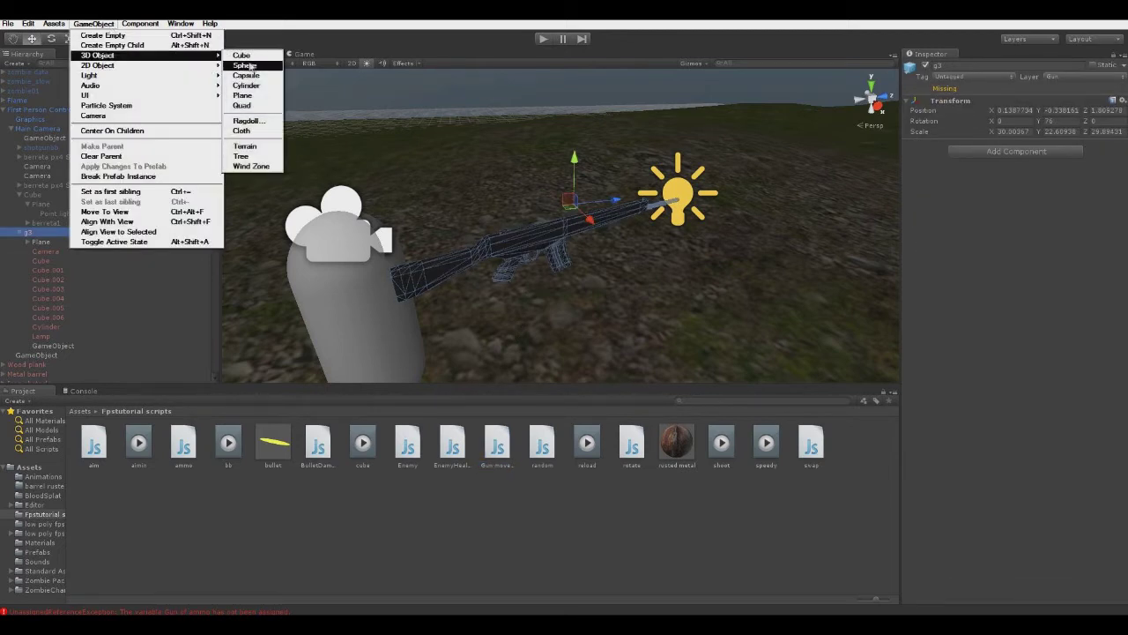
{"action": "left_click", "coordinate": [242, 54]}
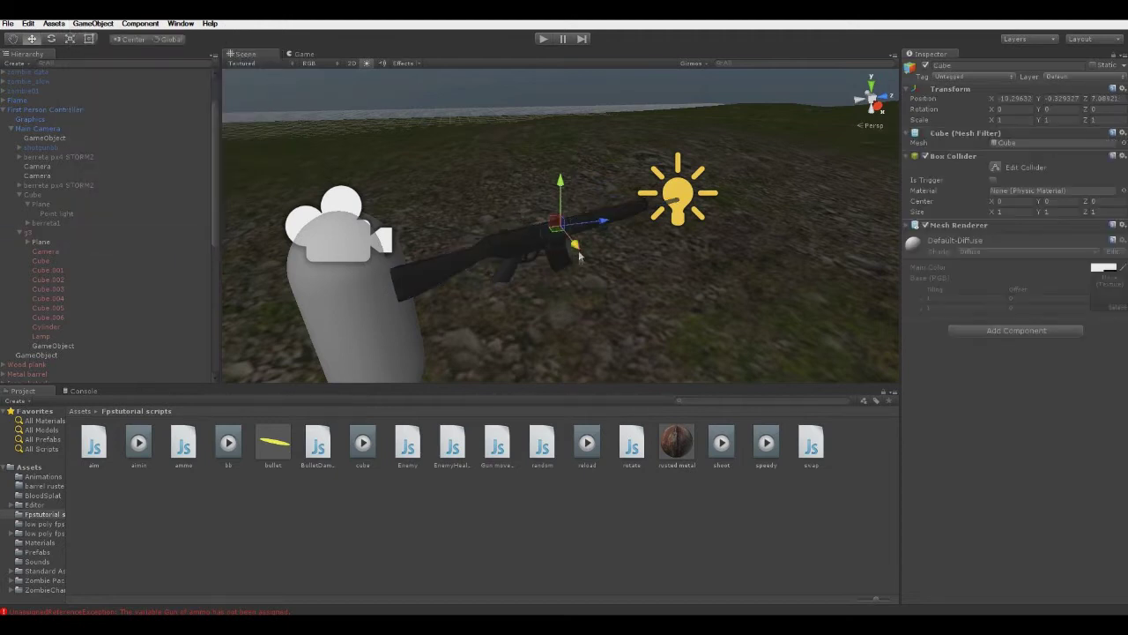
{"action": "left_click_drag", "start_coordinate": [579, 256], "coordinate": [532, 293]}
{"action": "left_click_drag", "start_coordinate": [524, 254], "coordinate": [545, 181]}
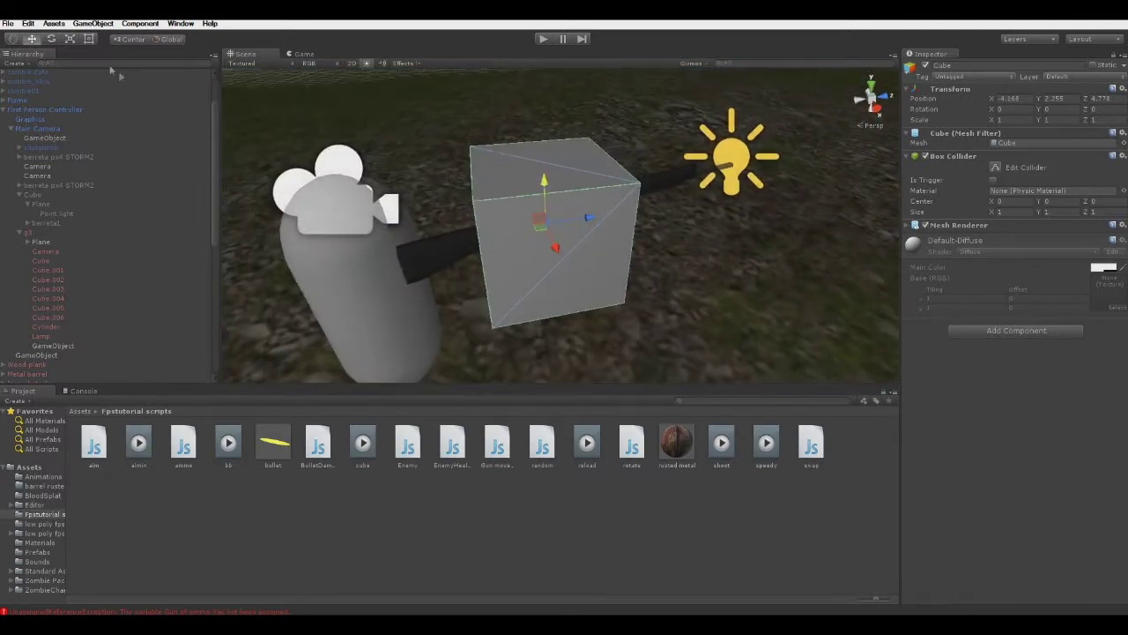
- Scale the cube to roughly 0.22 × 0.22 × 0.86 and slide it along the barrel
{"action": "key", "text": "r"}
{"action": "left_click_drag", "start_coordinate": [546, 220], "coordinate": [517, 245]}
{"action": "left_click_drag", "start_coordinate": [582, 222], "coordinate": [706, 207]}
{"action": "key", "text": "e"}
{"action": "key", "text": "w"}
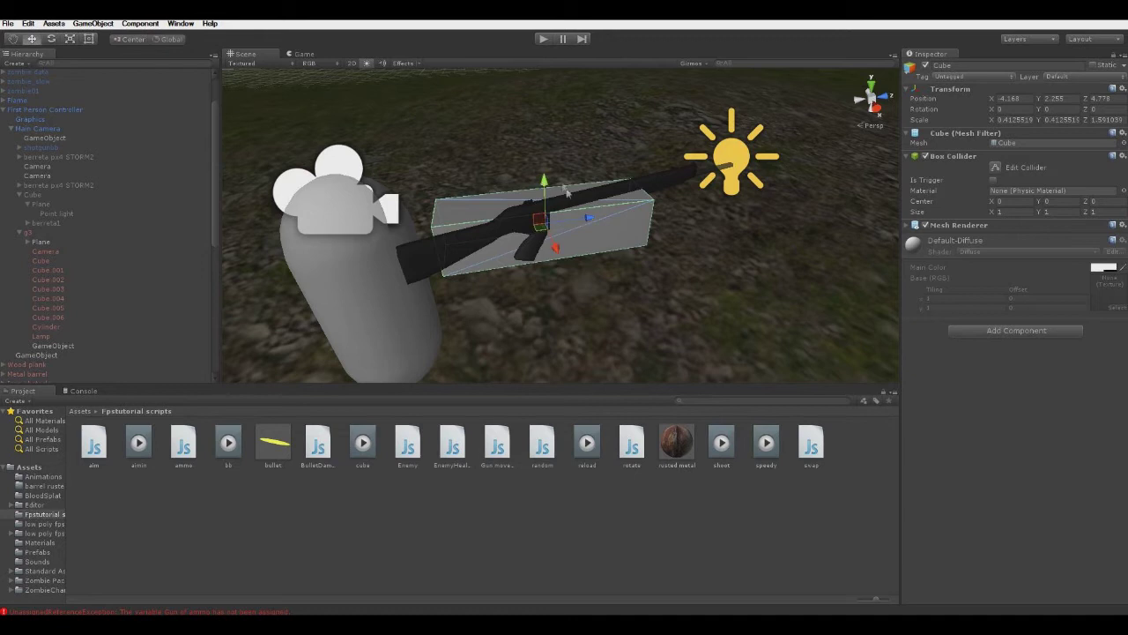
{"action": "left_click_drag", "start_coordinate": [584, 226], "coordinate": [565, 203]}
{"action": "left_click", "coordinate": [70, 39]}
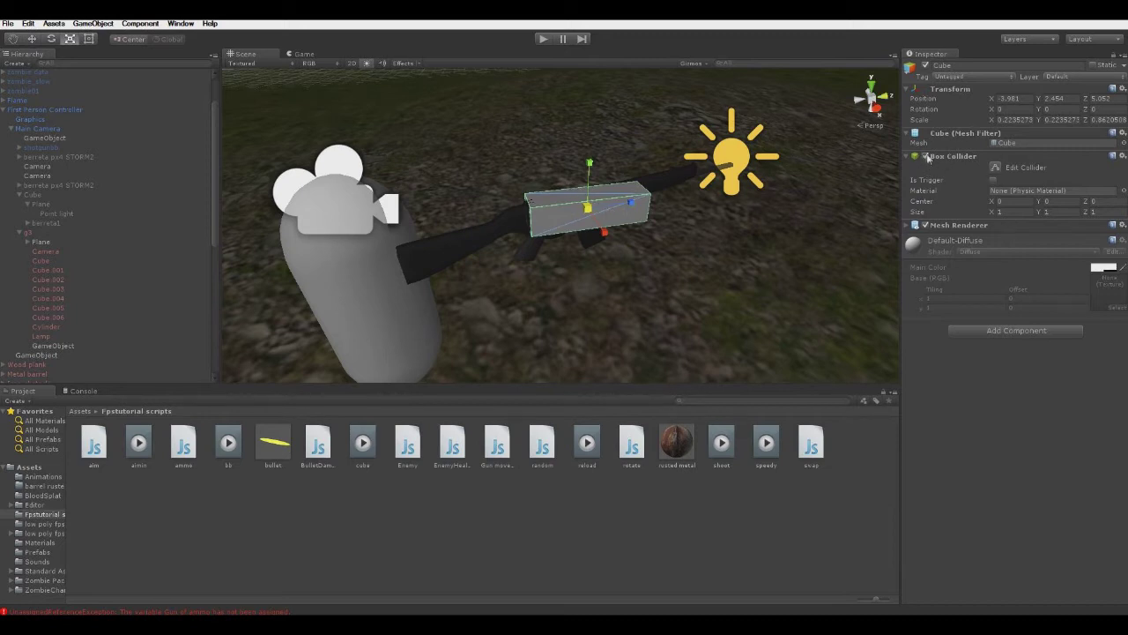
- Tick Is Trigger on the Cube's Box Collider, turn off its Mesh Renderer, and parent it under Main Camera
{"action": "left_click", "coordinate": [994, 180]}
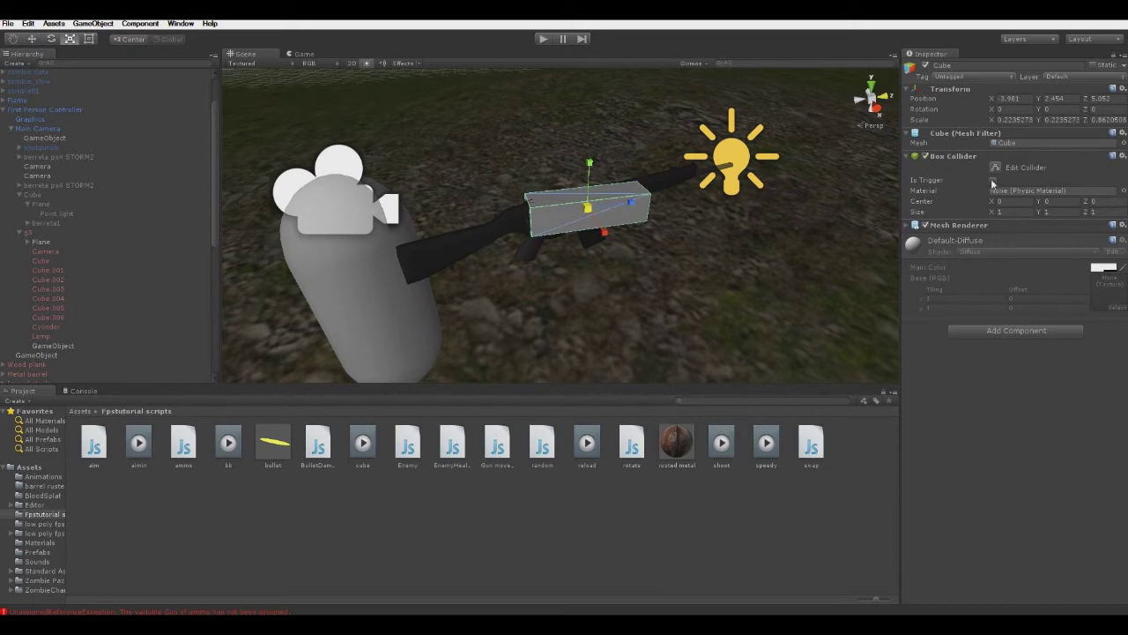
{"action": "left_click", "coordinate": [924, 226]}
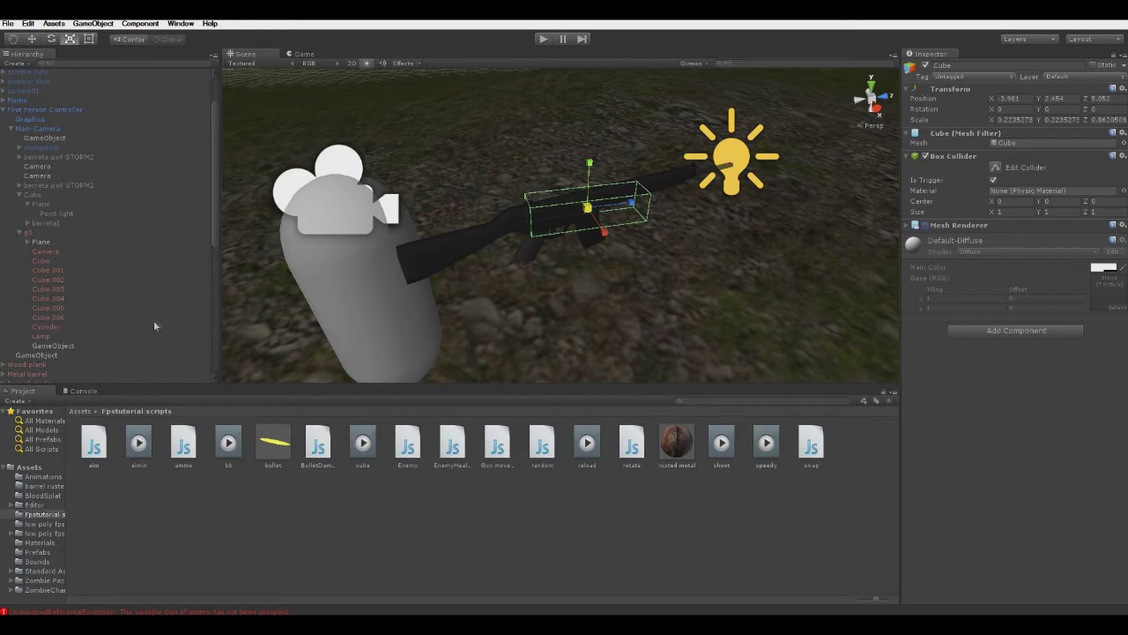
{"action": "mouse_move", "coordinate": [213, 243]}
{"action": "left_mouse_down"}
{"action": "mouse_move", "coordinate": [214, 379]}
{"action": "mouse_move", "coordinate": [178, 45]}
{"action": "mouse_move", "coordinate": [186, 85]}
{"action": "mouse_move", "coordinate": [191, 65]}
{"action": "mouse_move", "coordinate": [184, 83]}
{"action": "mouse_move", "coordinate": [177, 44]}
{"action": "mouse_move", "coordinate": [171, 94]}
{"action": "mouse_move", "coordinate": [186, 91]}
{"action": "mouse_move", "coordinate": [184, 75]}
{"action": "mouse_move", "coordinate": [93, 151]}
{"action": "left_mouse_up"}
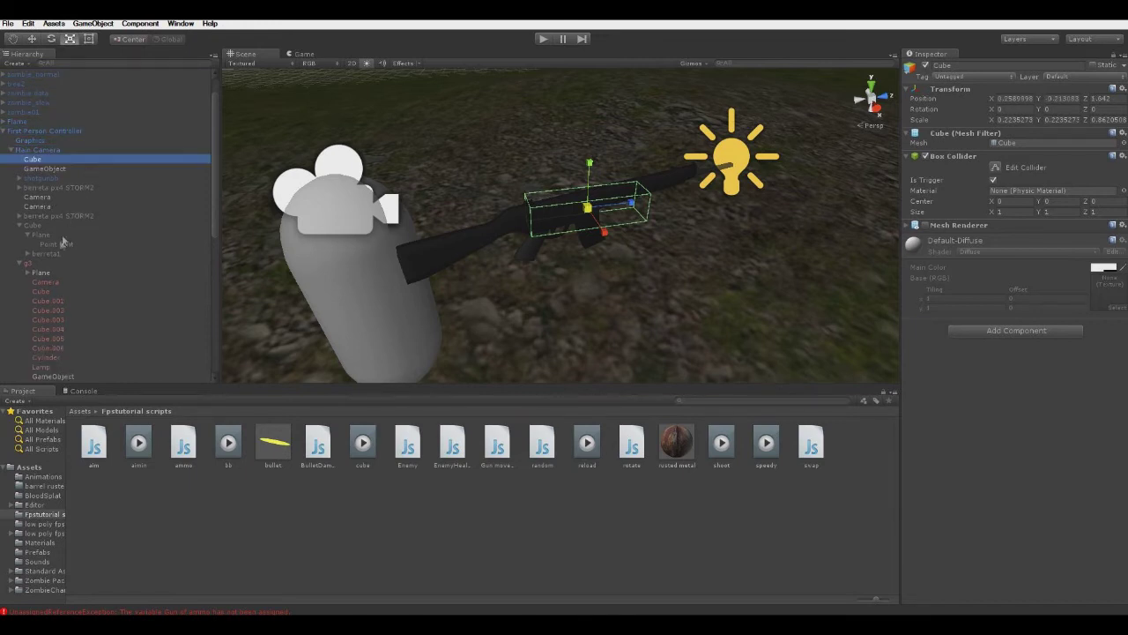
- Nest g3 inside the Cube under Main Camera, then toggle g3 off and on to verify
{"action": "left_click_drag", "start_coordinate": [30, 264], "coordinate": [45, 161]}
{"action": "left_click_drag", "start_coordinate": [741, 206], "coordinate": [595, 156], "text": "alt"}
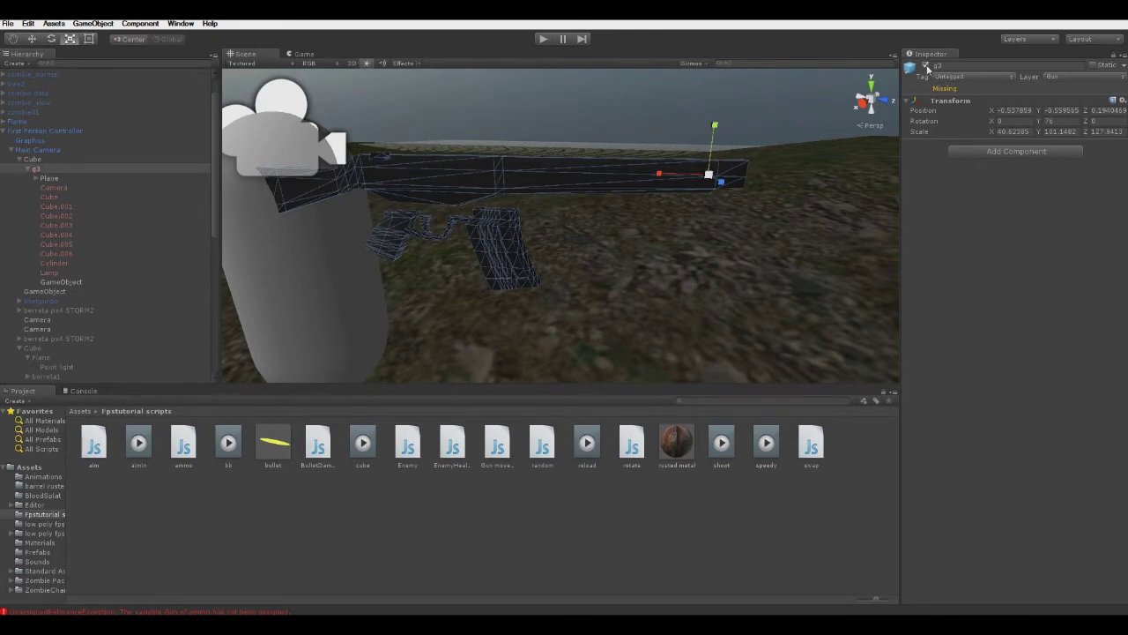
{"action": "left_click", "coordinate": [926, 68]}
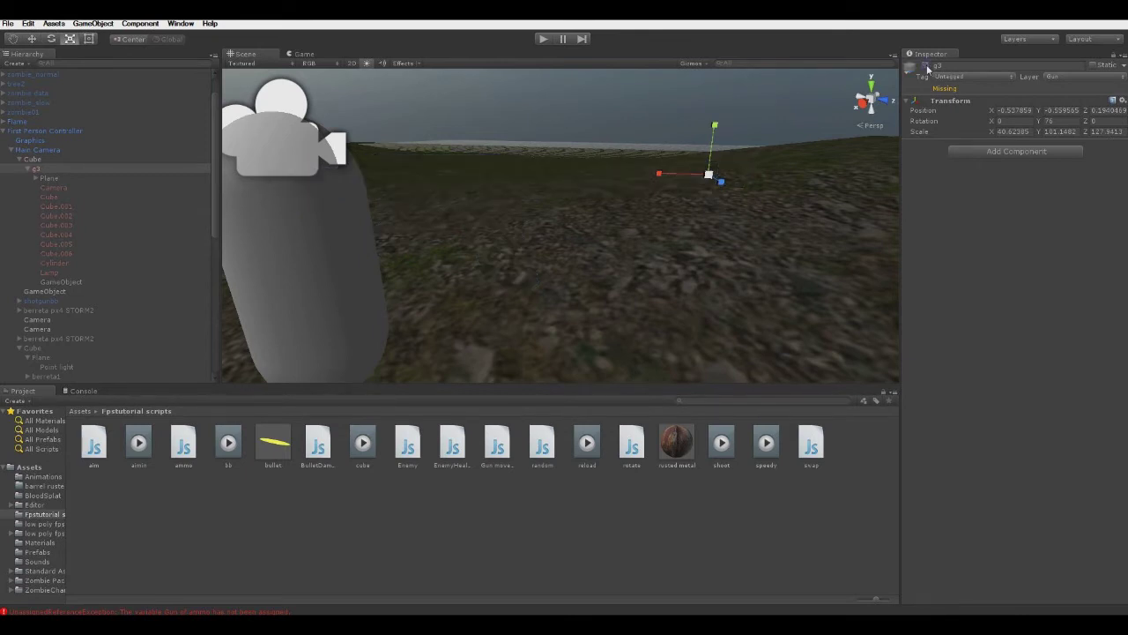
{"action": "left_click", "coordinate": [925, 68]}
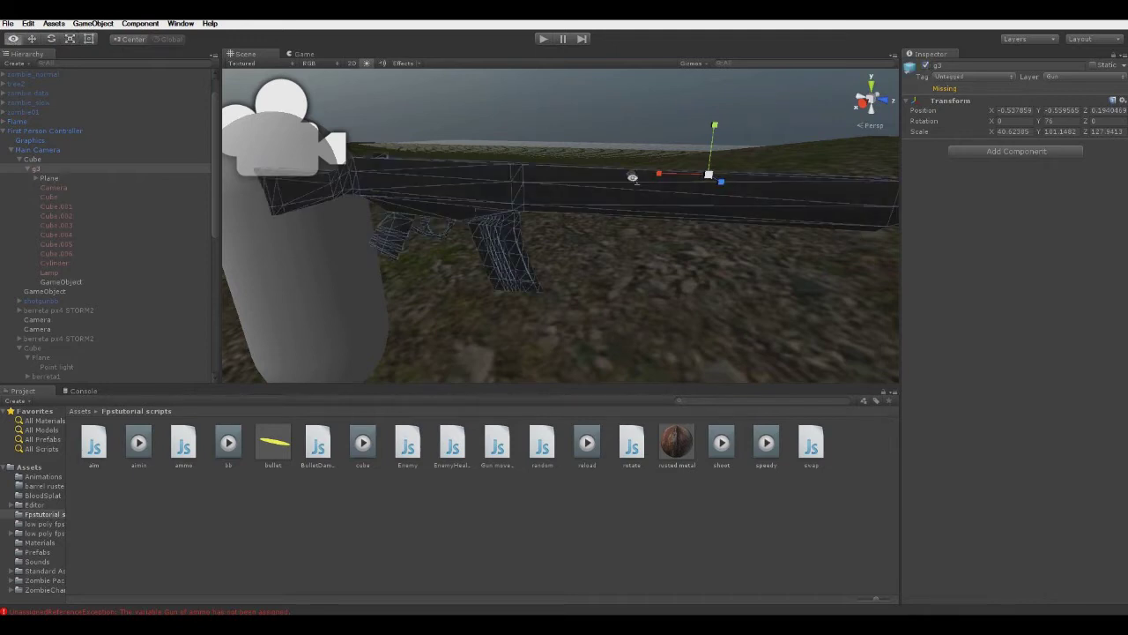
{"action": "left_click_drag", "start_coordinate": [638, 176], "coordinate": [724, 97], "text": "alt"}
{"action": "left_click", "coordinate": [648, 130]}
{"action": "left_click_drag", "start_coordinate": [649, 131], "coordinate": [679, 137], "text": "alt"}
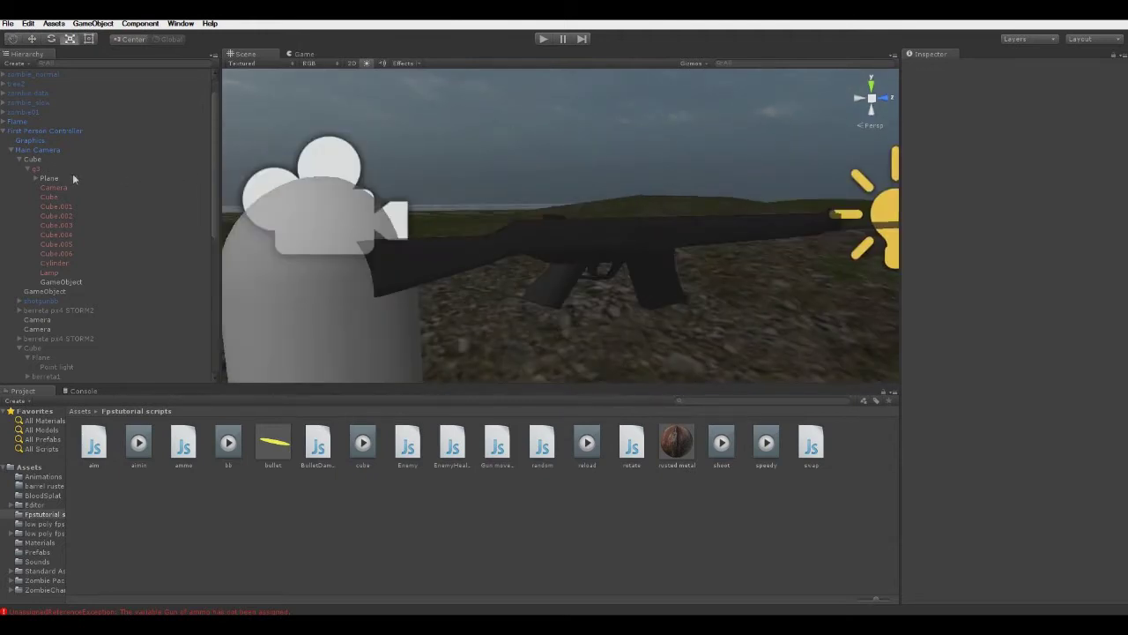
{"action": "left_click", "coordinate": [40, 160]}
{"action": "left_click", "coordinate": [989, 331]}
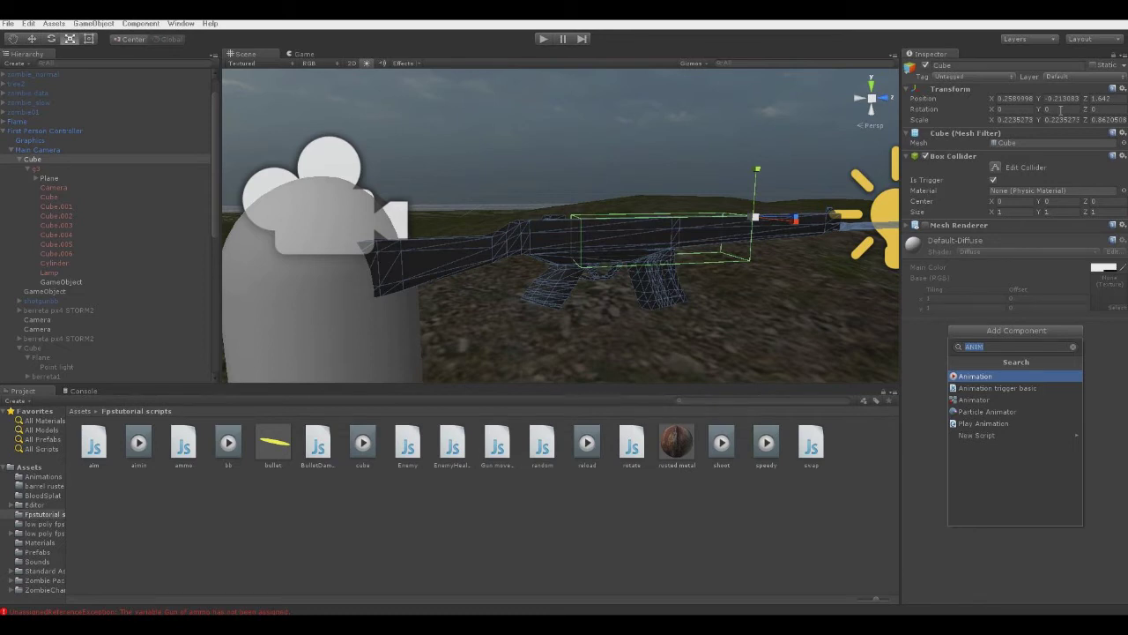
{"action": "left_click_drag", "start_coordinate": [1087, 109], "coordinate": [990, 110]}
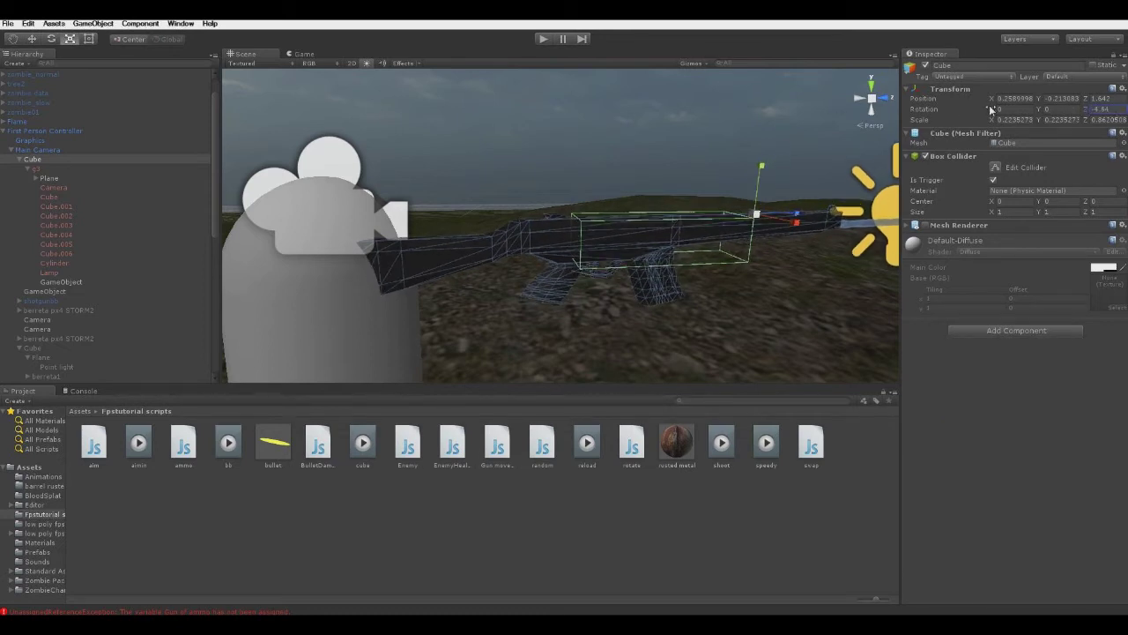
{"action": "type", "text": "0"}
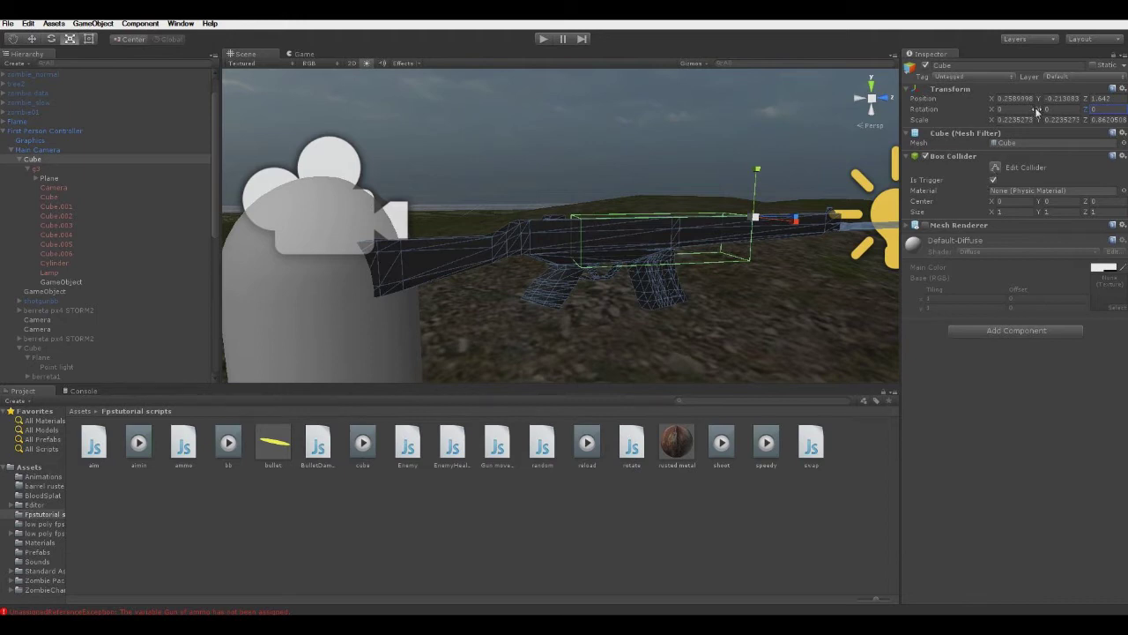
{"action": "left_click_drag", "start_coordinate": [1038, 110], "coordinate": [979, 171]}
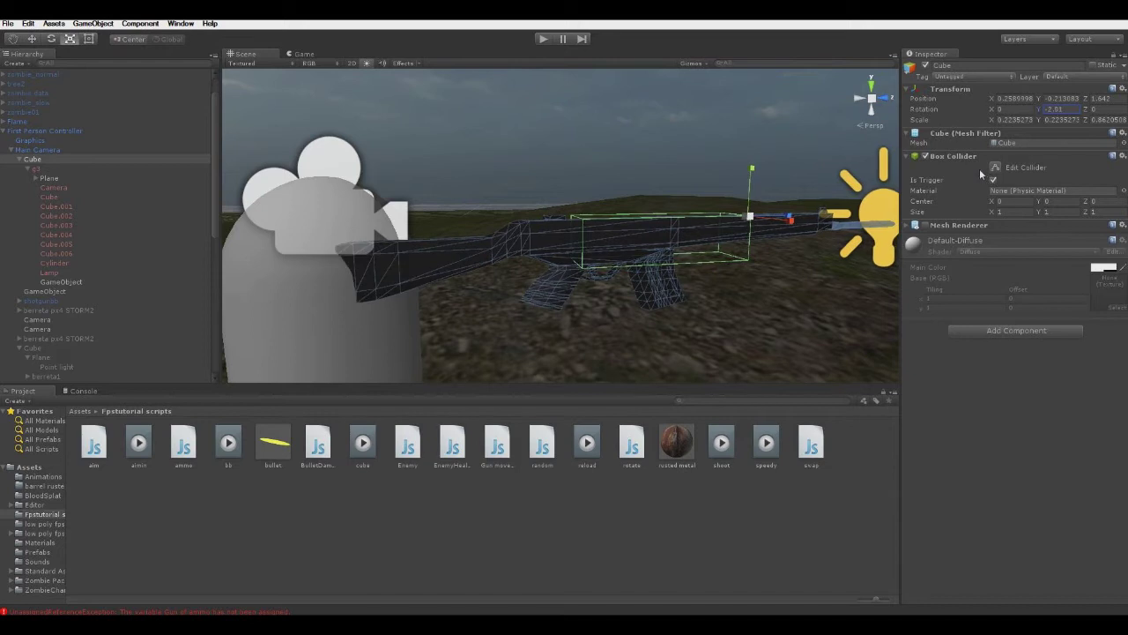
{"action": "type", "text": "0"}
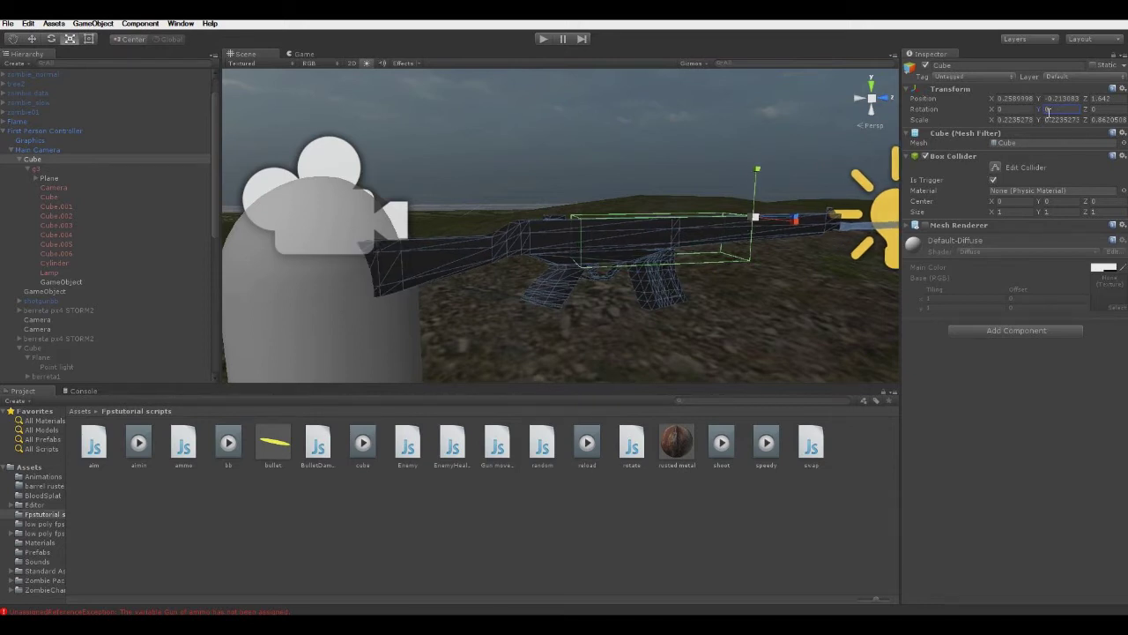
{"action": "type", "text": "0"}
- Attach the Gun movement script to the Cube and enter 10 for Equalpoint
{"action": "left_click", "coordinate": [999, 339]}
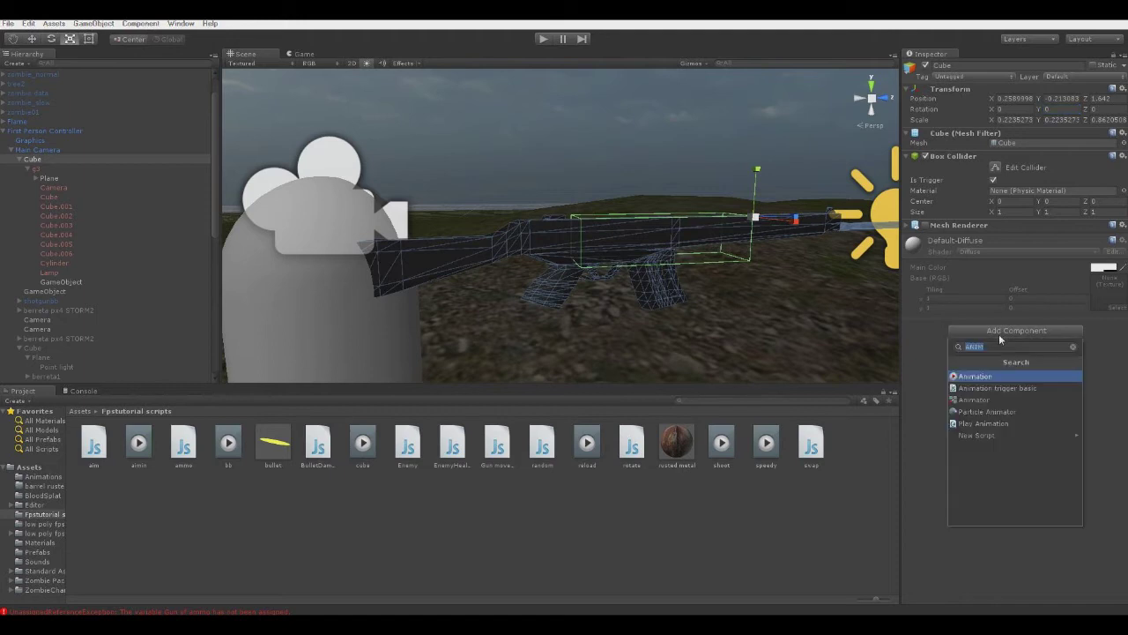
{"action": "left_click", "coordinate": [676, 516]}
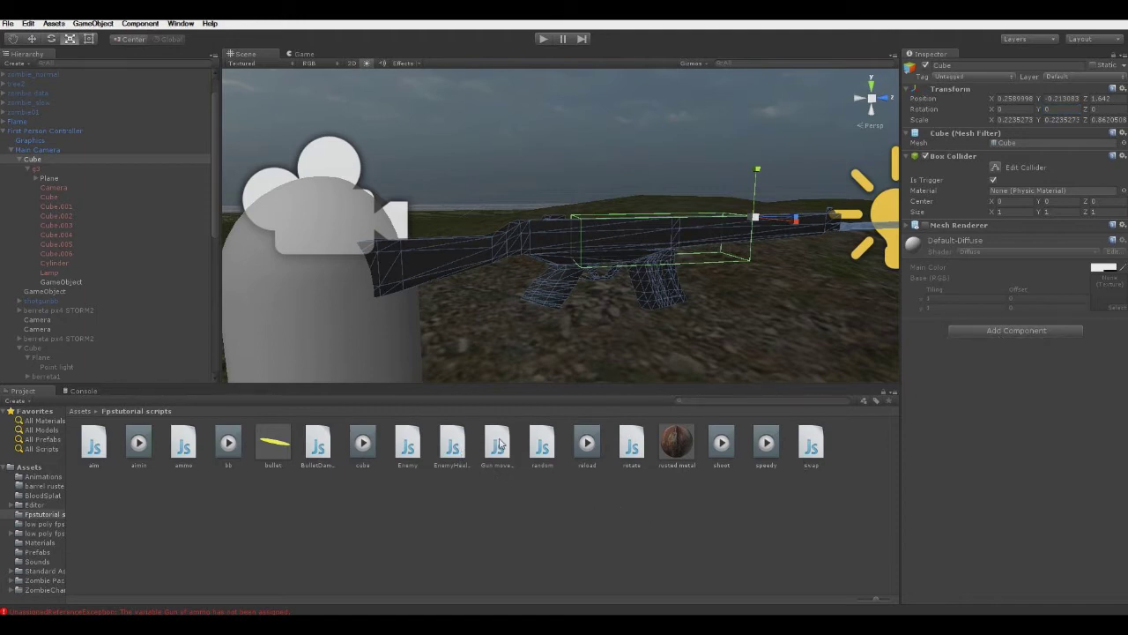
{"action": "left_click_drag", "start_coordinate": [497, 443], "coordinate": [1059, 389]}
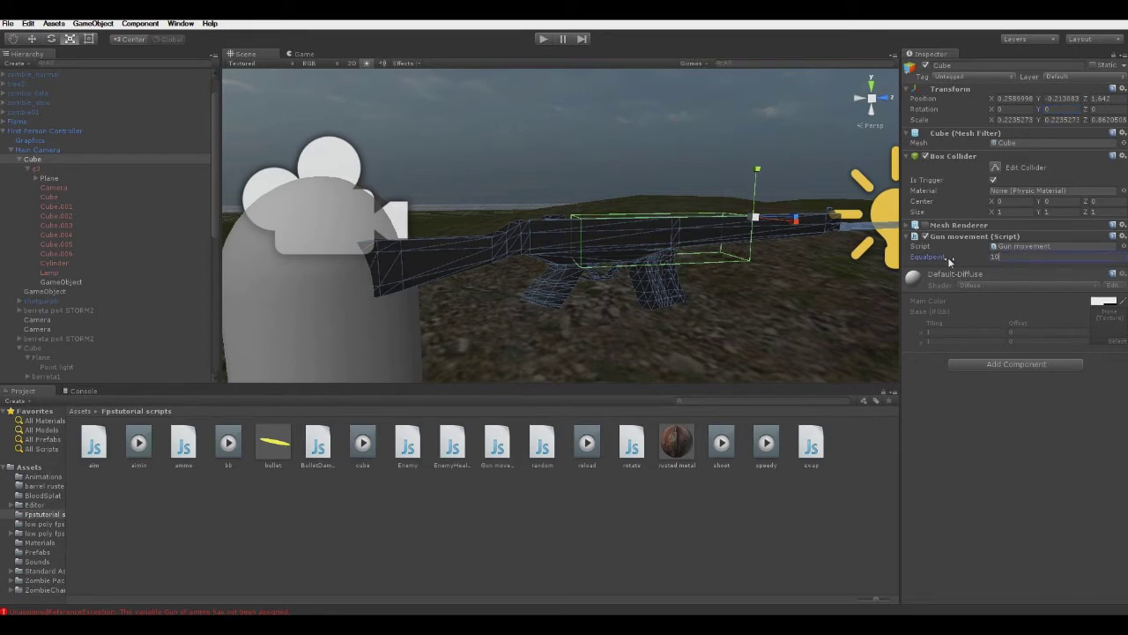
{"action": "left_click", "coordinate": [1022, 248]}
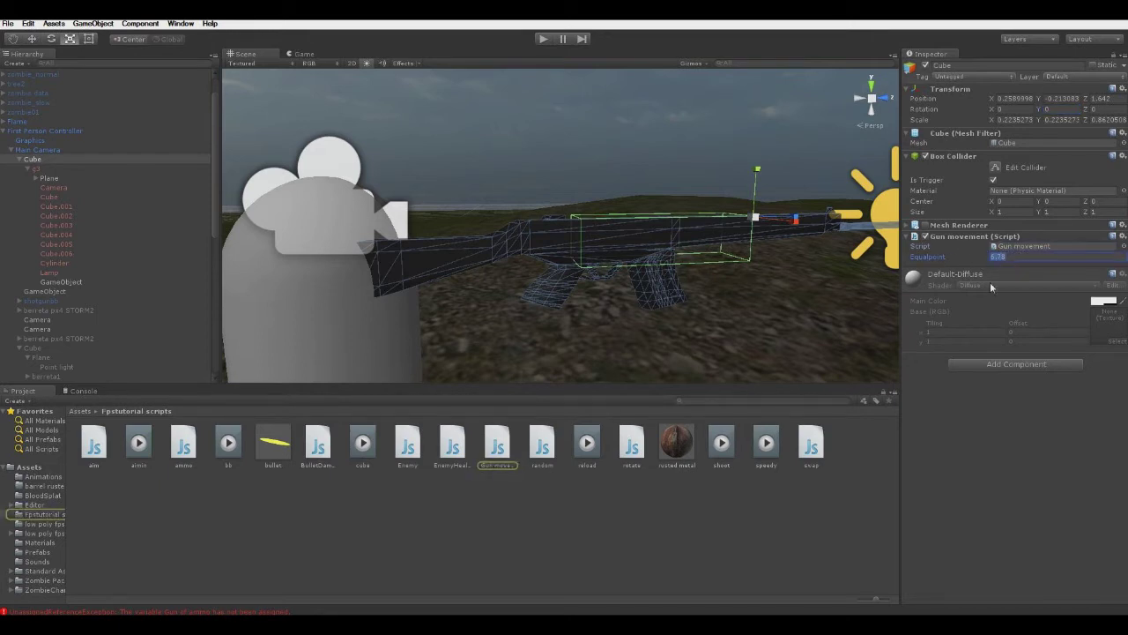
{"action": "type", "text": "10"}
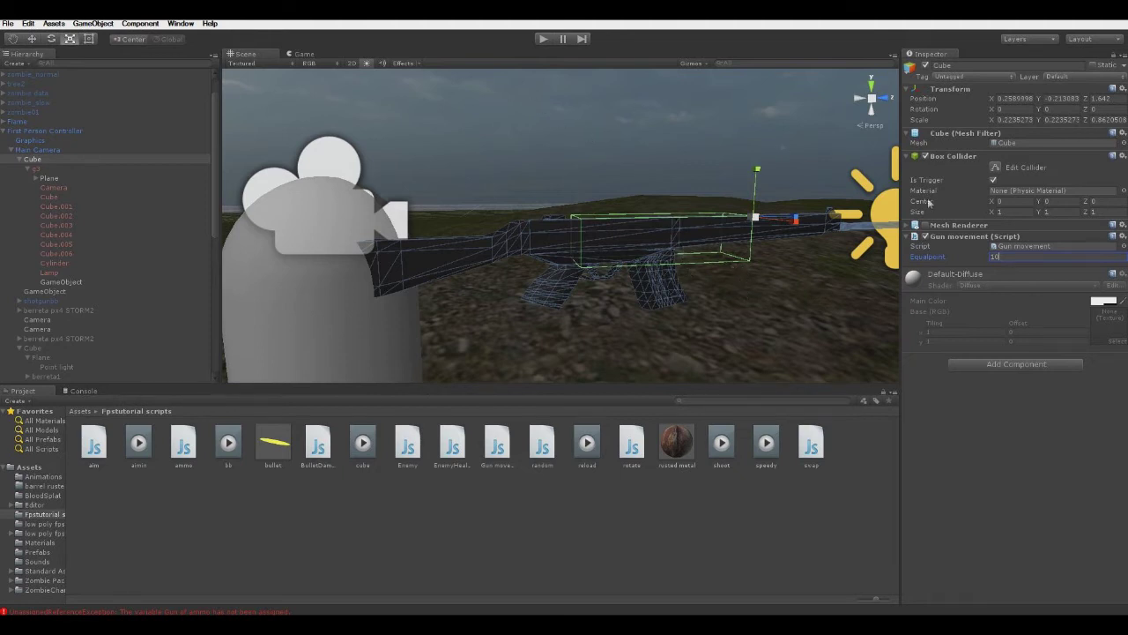
{"action": "left_click", "coordinate": [545, 38]}
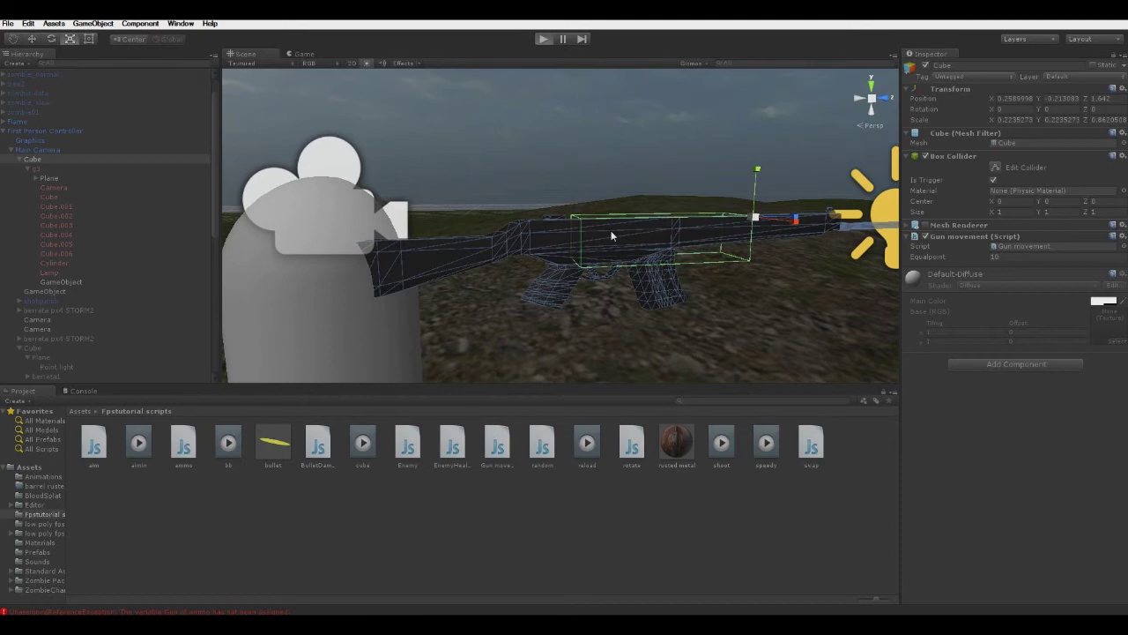
{"action": "key", "text": "ctrl+p"}
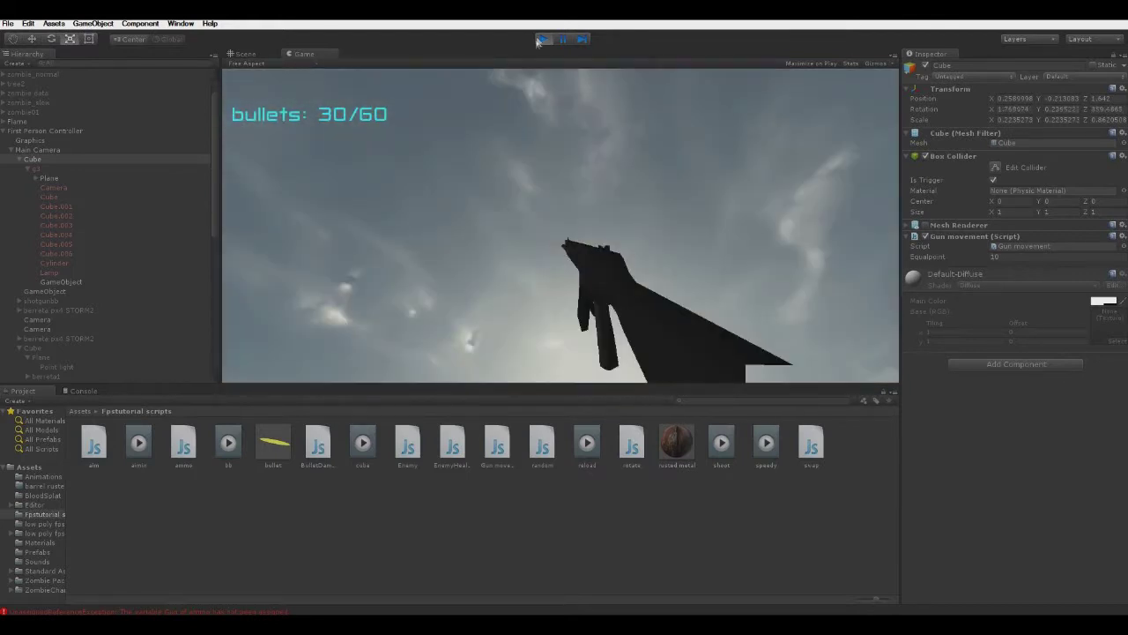
{"action": "left_click", "coordinate": [544, 38]}
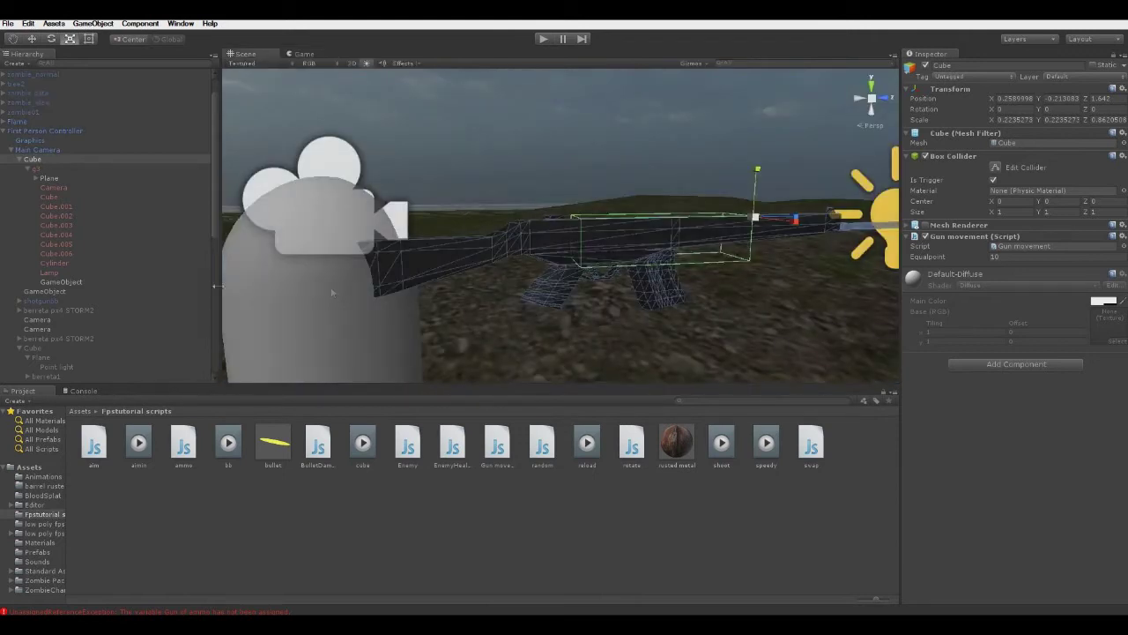
- Inspect g3, then its Cube.001 magazine part with the ammoclip Animation setup
{"action": "left_click", "coordinate": [40, 169]}
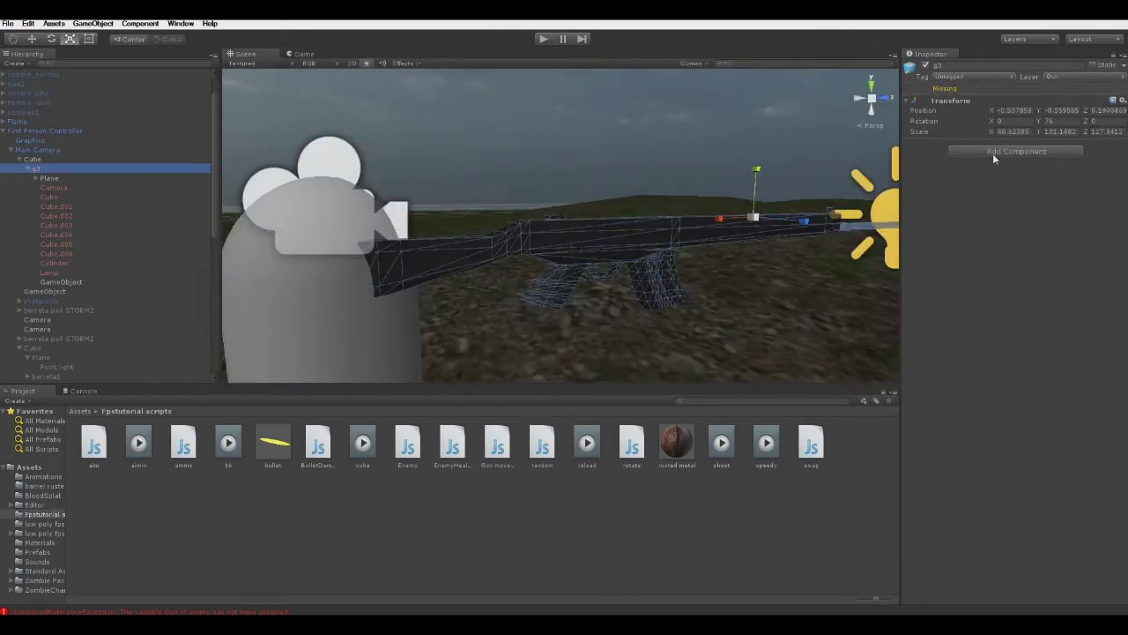
{"action": "left_click", "coordinate": [52, 206]}
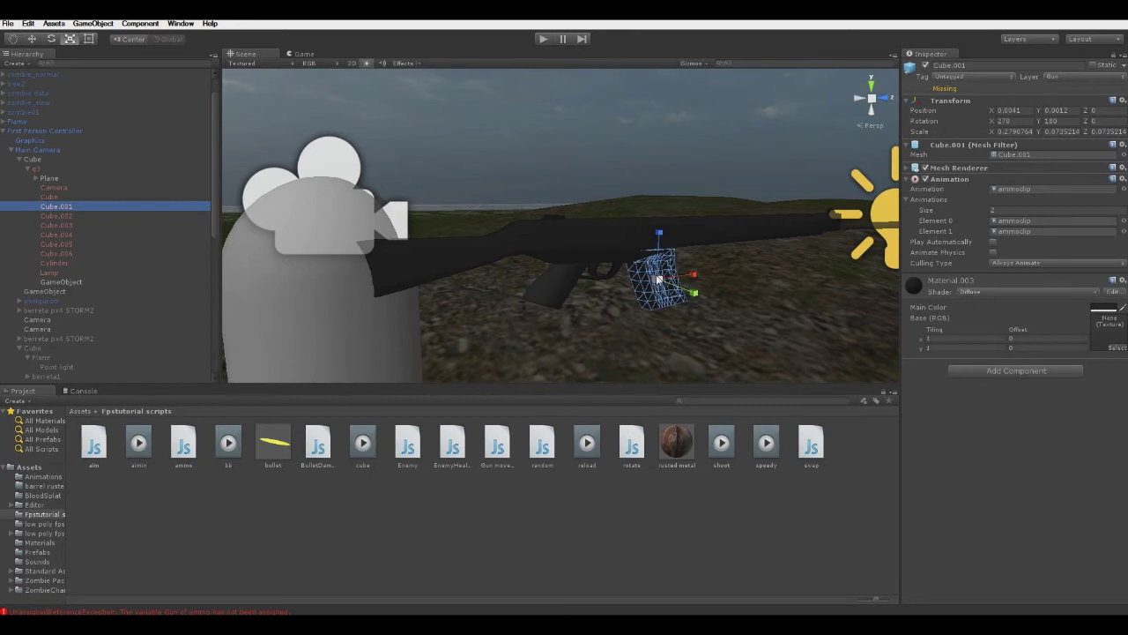
- Add an Animation component to the Cube with Animations Size 1 and Play Automatically unchecked
{"action": "left_click", "coordinate": [31, 159]}
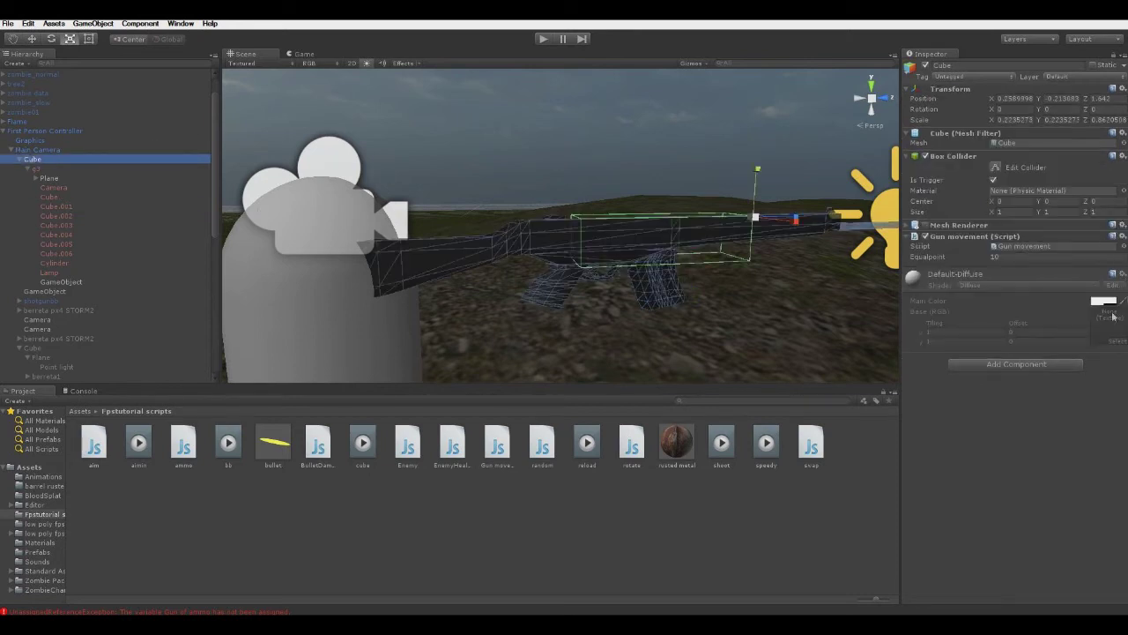
{"action": "left_click", "coordinate": [1041, 365]}
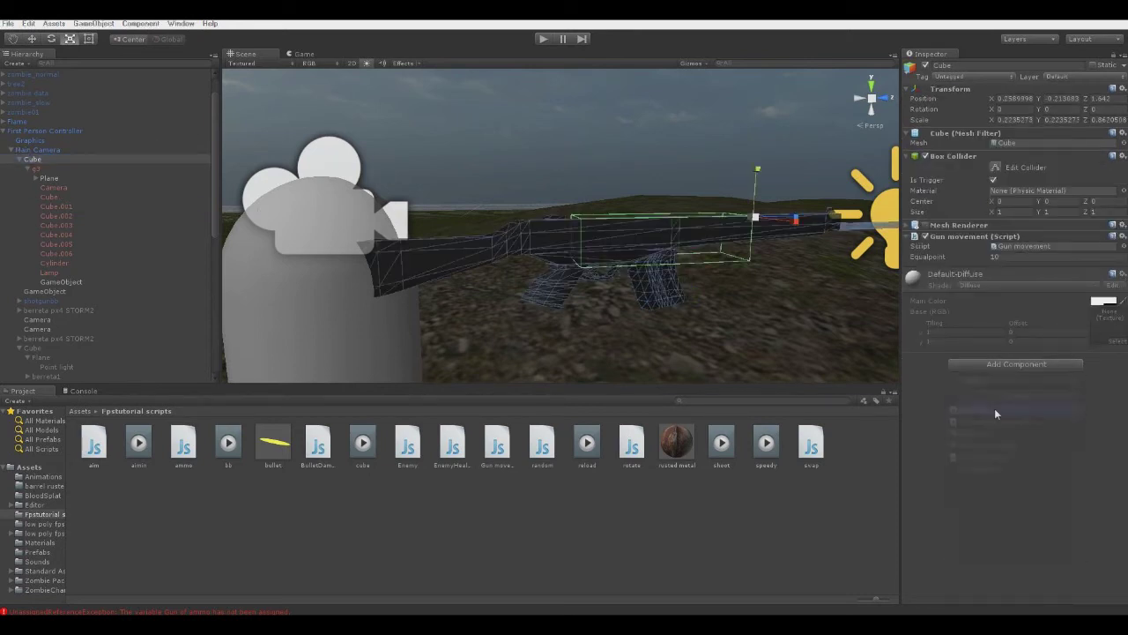
{"action": "left_click", "coordinate": [995, 409]}
{"action": "left_click", "coordinate": [1021, 300]}
{"action": "type", "text": "1"}
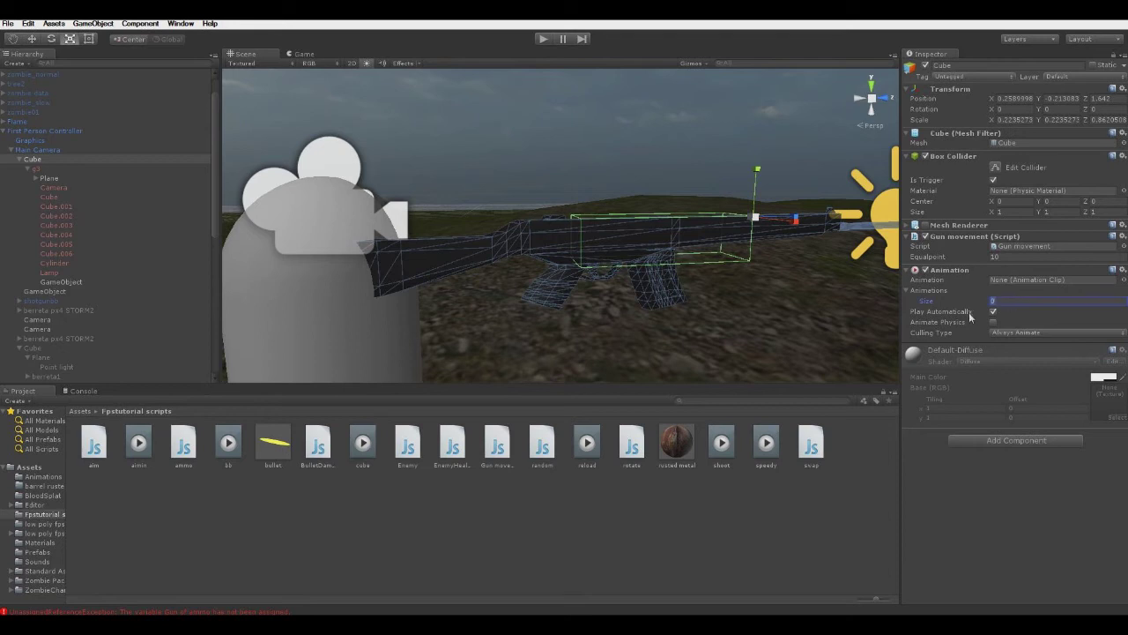
{"action": "key", "text": "Return"}
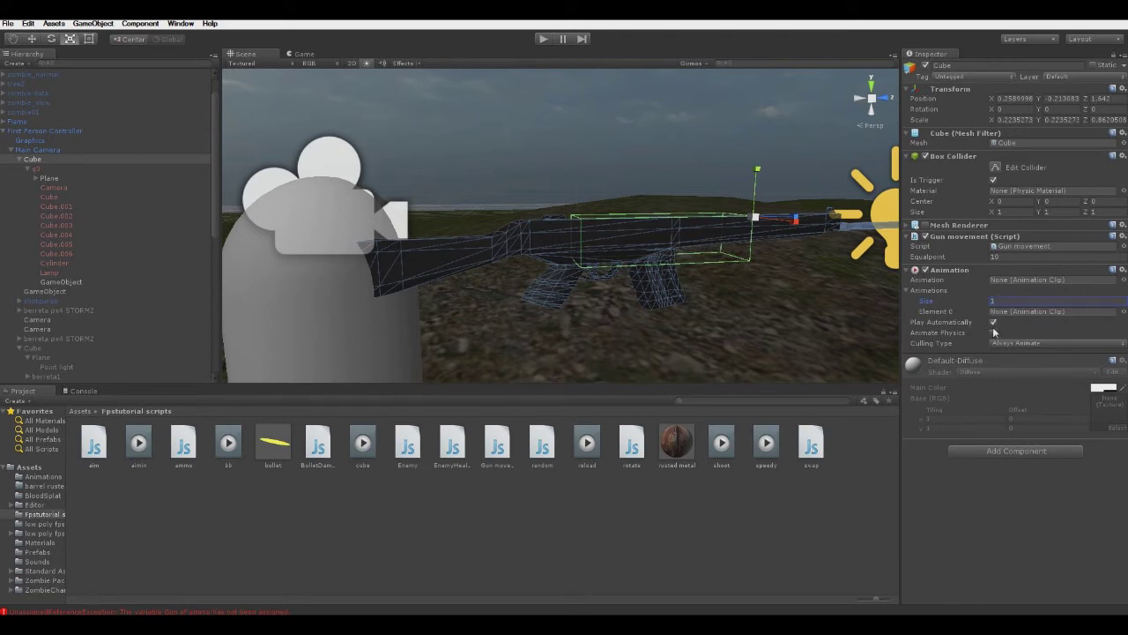
{"action": "left_click", "coordinate": [995, 321]}
{"action": "left_click", "coordinate": [1003, 310]}
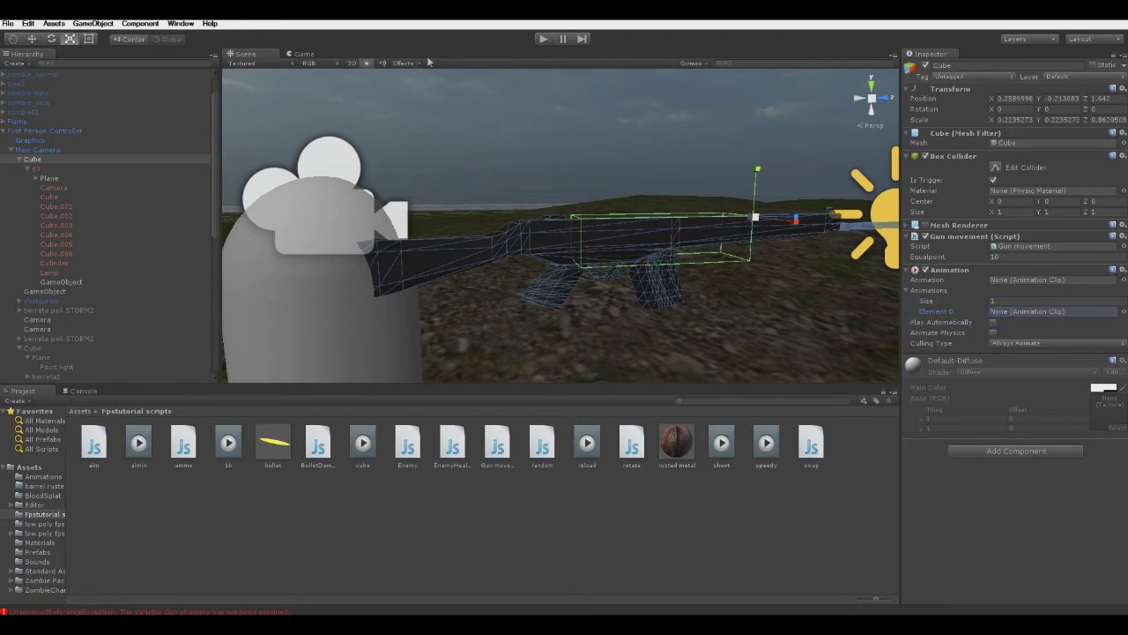
{"action": "left_click", "coordinate": [180, 23]}
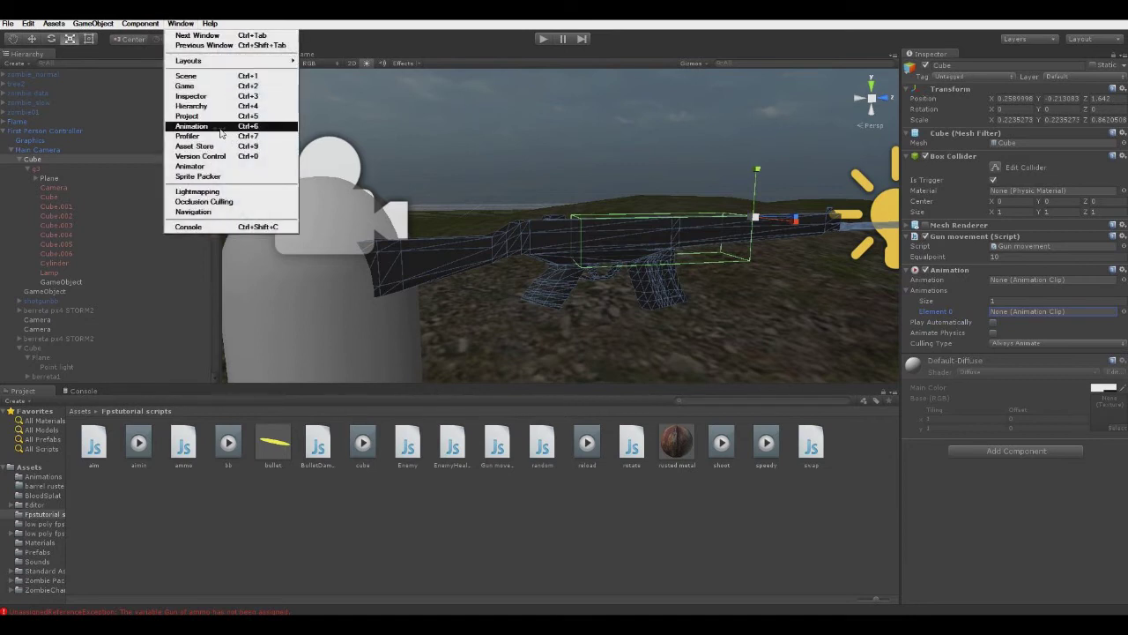
- Create a new clip saved as cube.anim, replacing the existing one, with a Transform Rotation curve
{"action": "left_click", "coordinate": [192, 126]}
{"action": "left_click", "coordinate": [111, 314]}
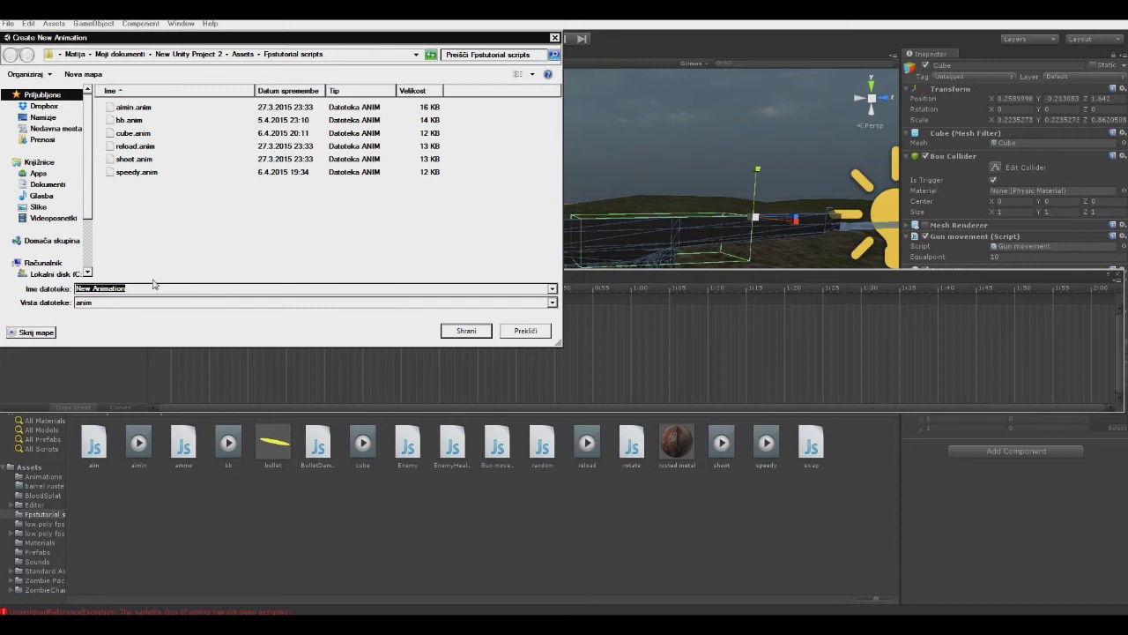
{"action": "type", "text": "cub"}
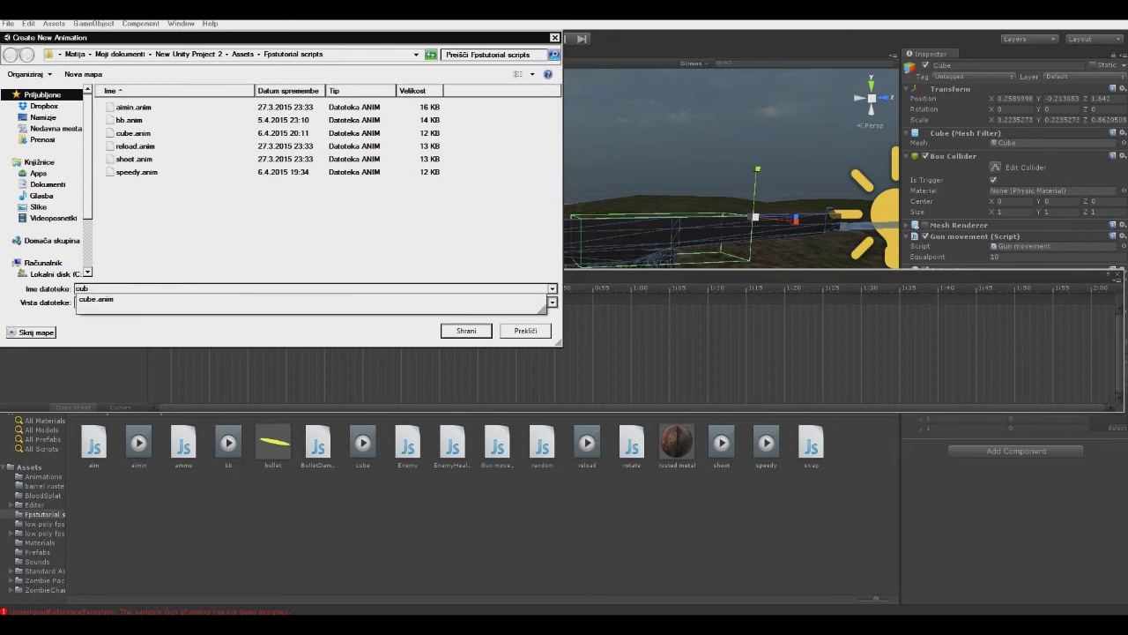
{"action": "type", "text": "e"}
{"action": "key", "text": "Return"}
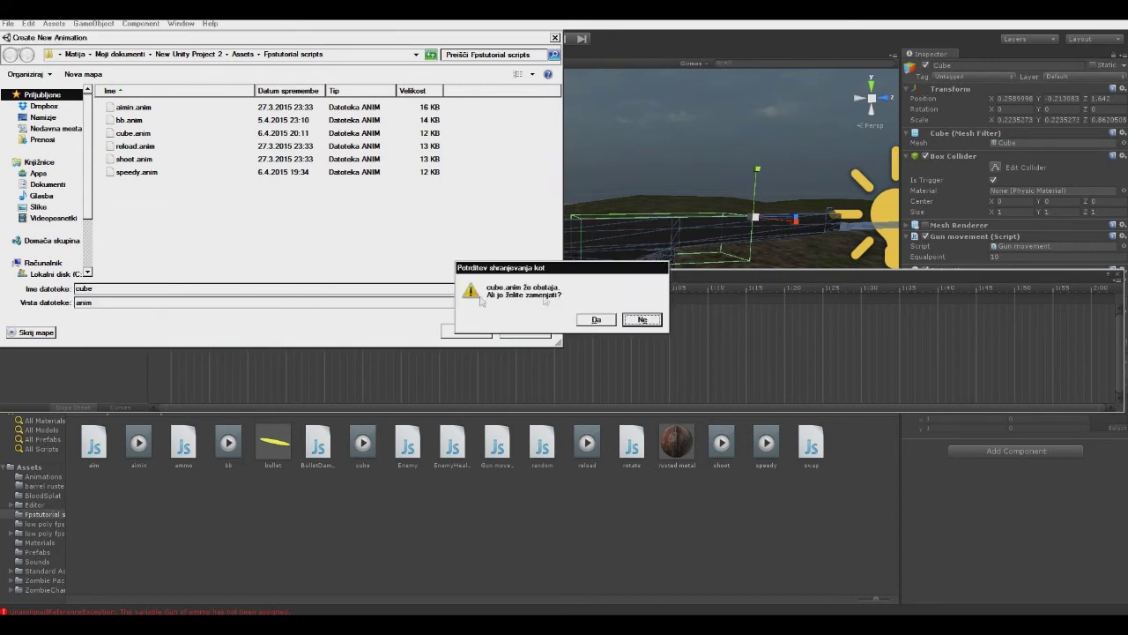
{"action": "left_click", "coordinate": [596, 319]}
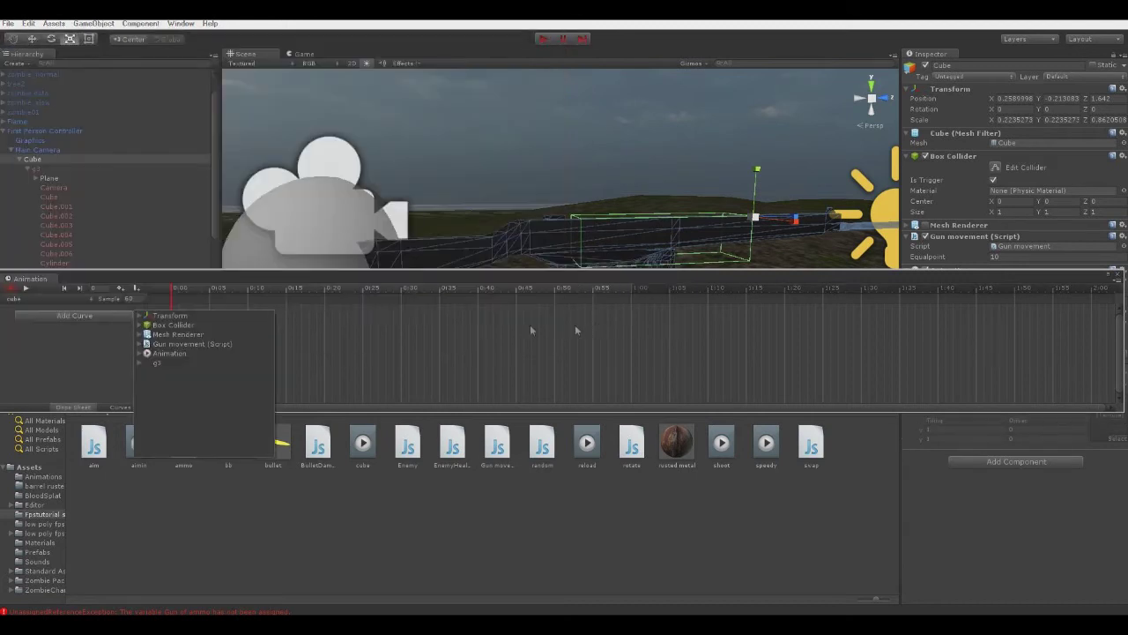
{"action": "left_click", "coordinate": [142, 316]}
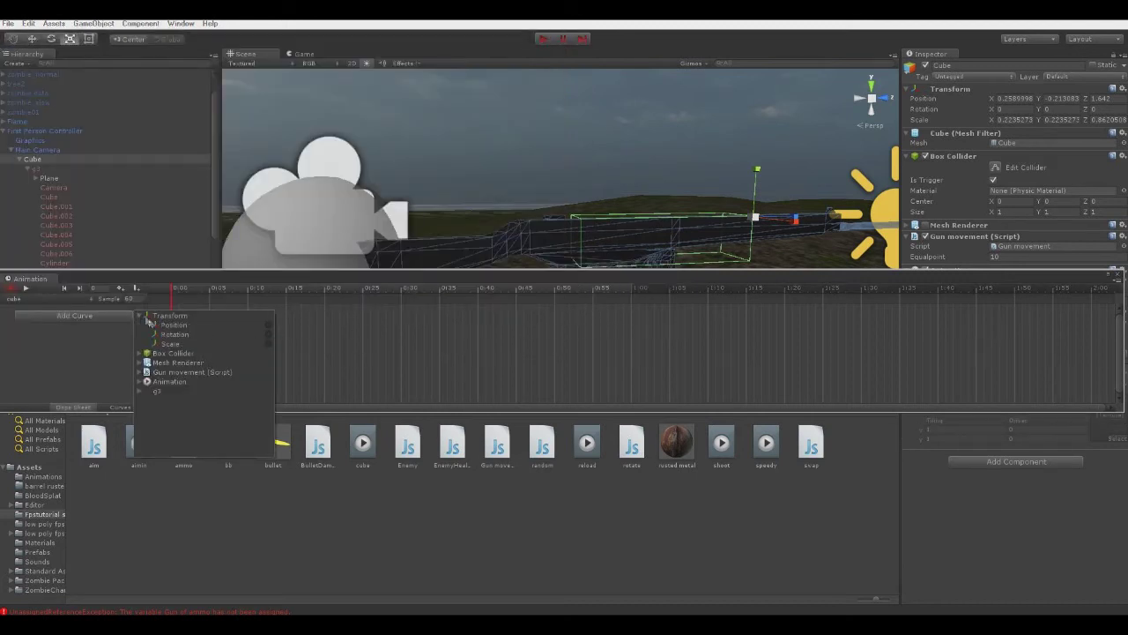
{"action": "left_click", "coordinate": [268, 333]}
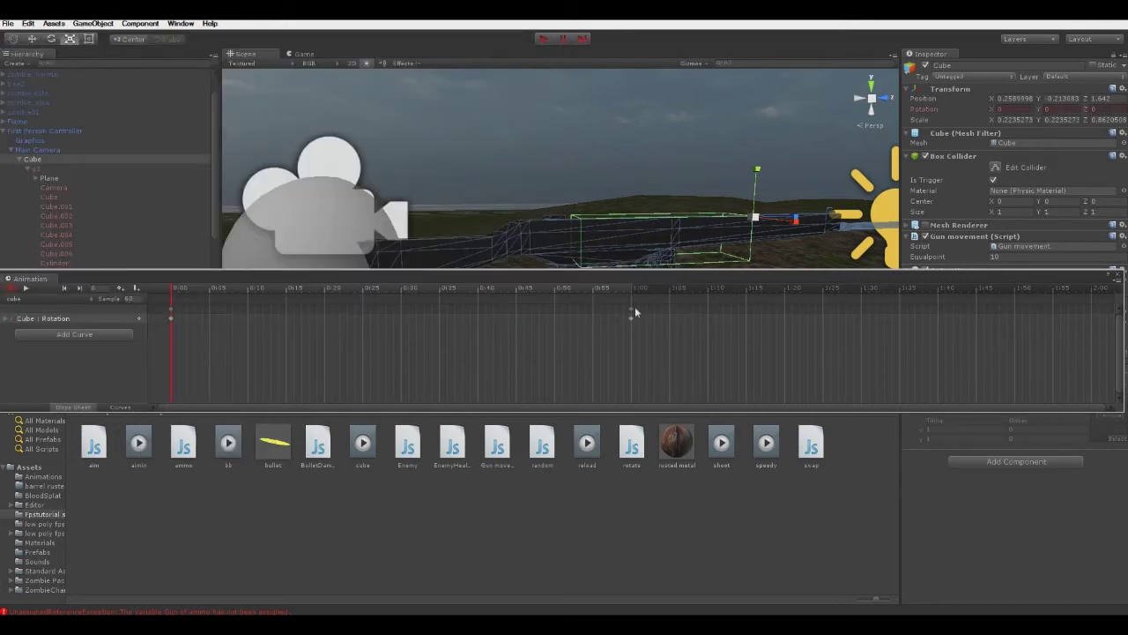
- Keyframe tilted rifle rotations at frames 5 and 10, then preview the clip
{"action": "left_click_drag", "start_coordinate": [633, 313], "coordinate": [324, 317]}
{"action": "left_click_drag", "start_coordinate": [216, 335], "coordinate": [208, 334]}
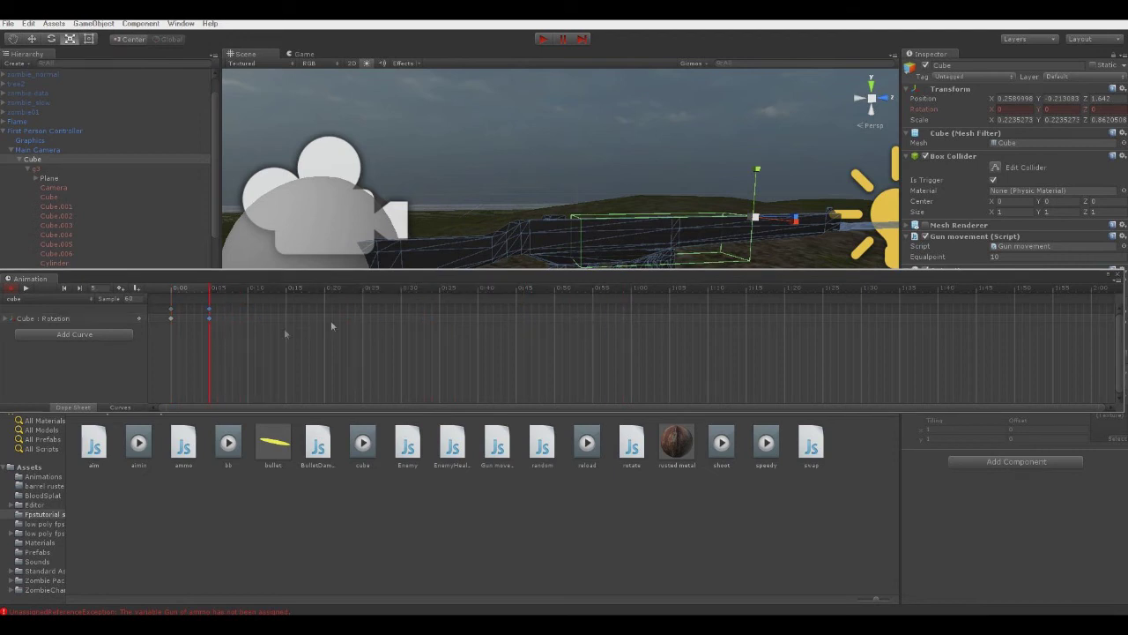
{"action": "left_click", "coordinate": [51, 41]}
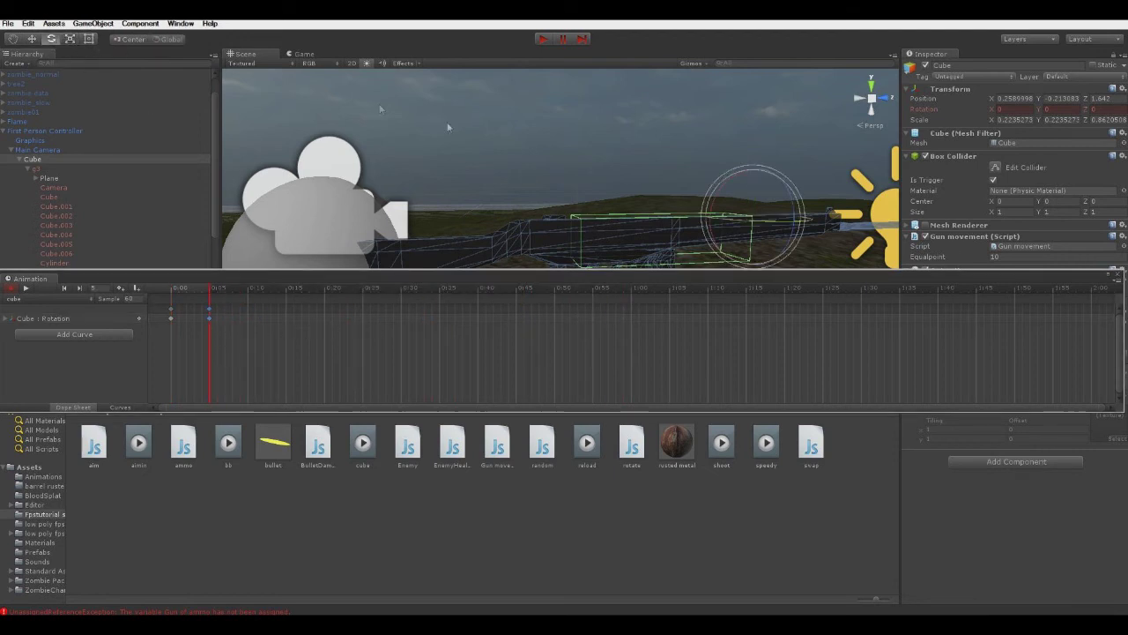
{"action": "left_click_drag", "start_coordinate": [726, 184], "coordinate": [722, 199]}
{"action": "left_click", "coordinate": [250, 289]}
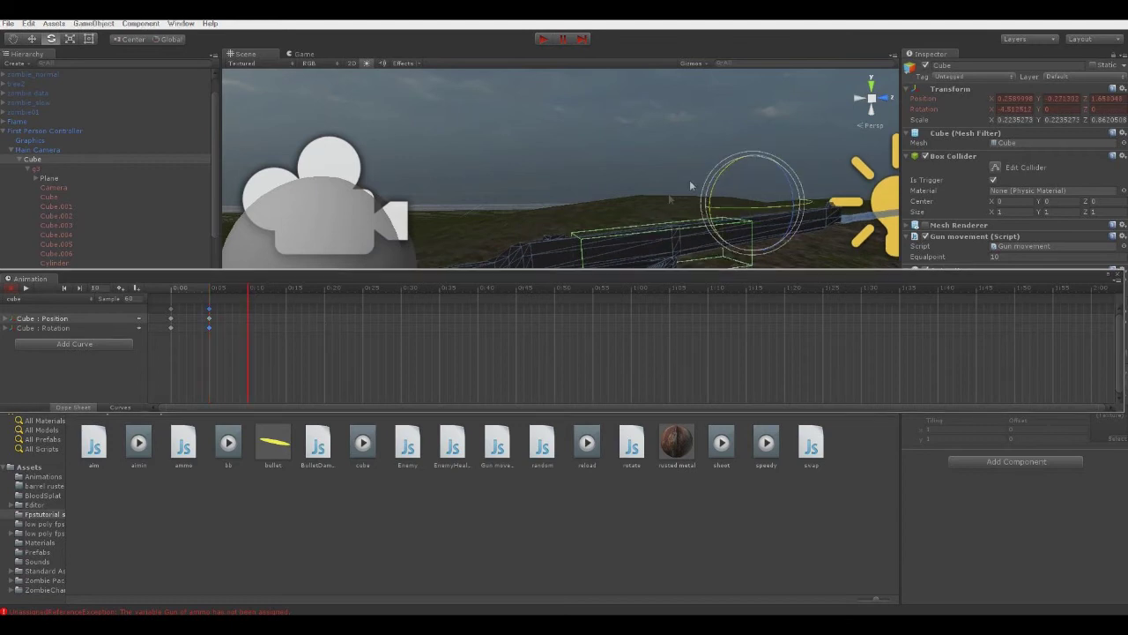
{"action": "left_click_drag", "start_coordinate": [723, 180], "coordinate": [660, 200]}
{"action": "left_click", "coordinate": [173, 311]}
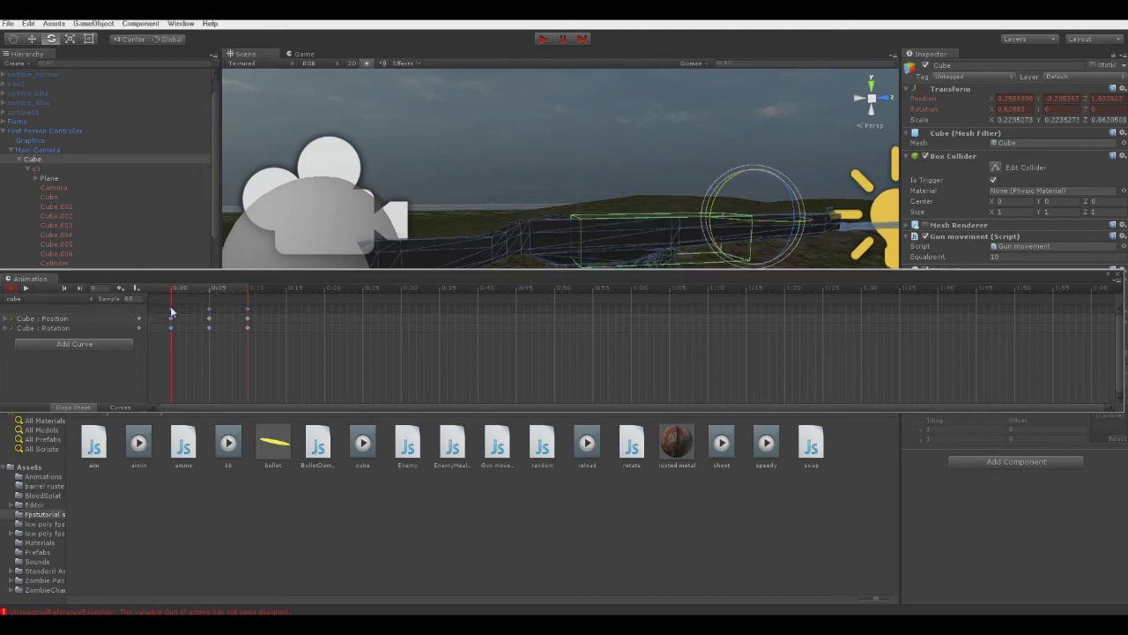
{"action": "left_click", "coordinate": [248, 315]}
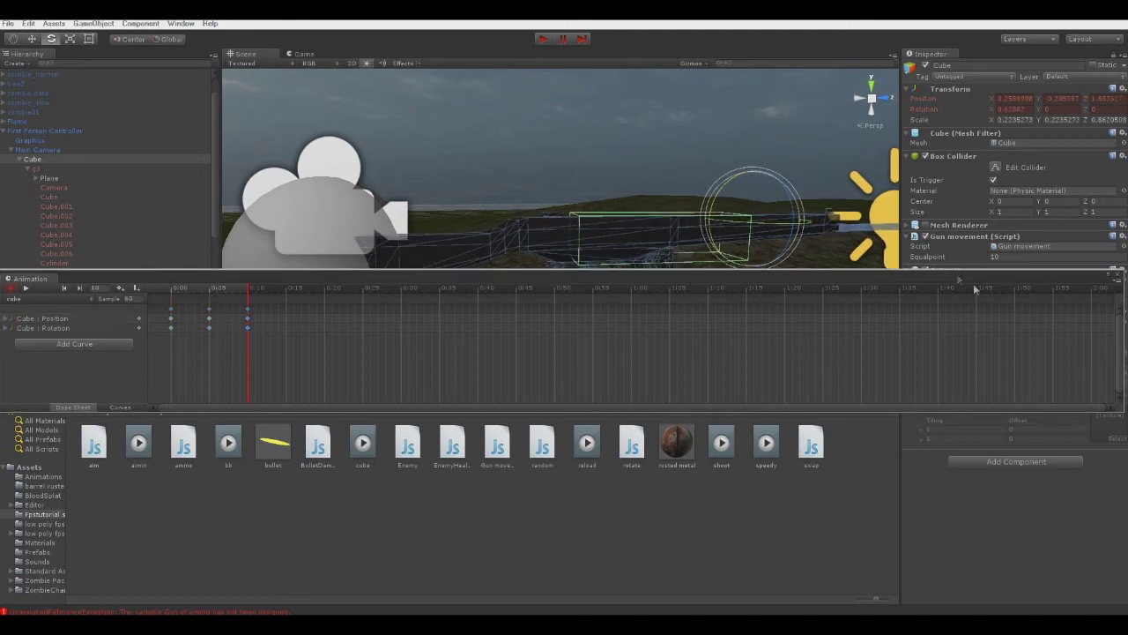
{"action": "left_click", "coordinate": [1119, 276]}
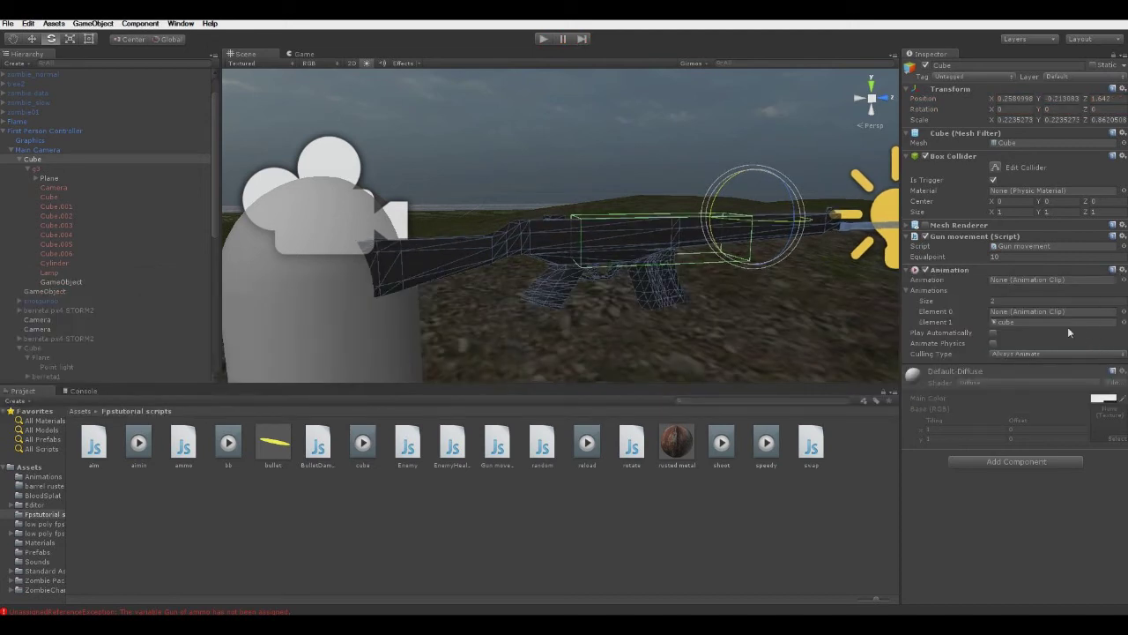
- Pick the cube clip for Element 0 and for the default Animation field
{"action": "left_click", "coordinate": [1123, 312]}
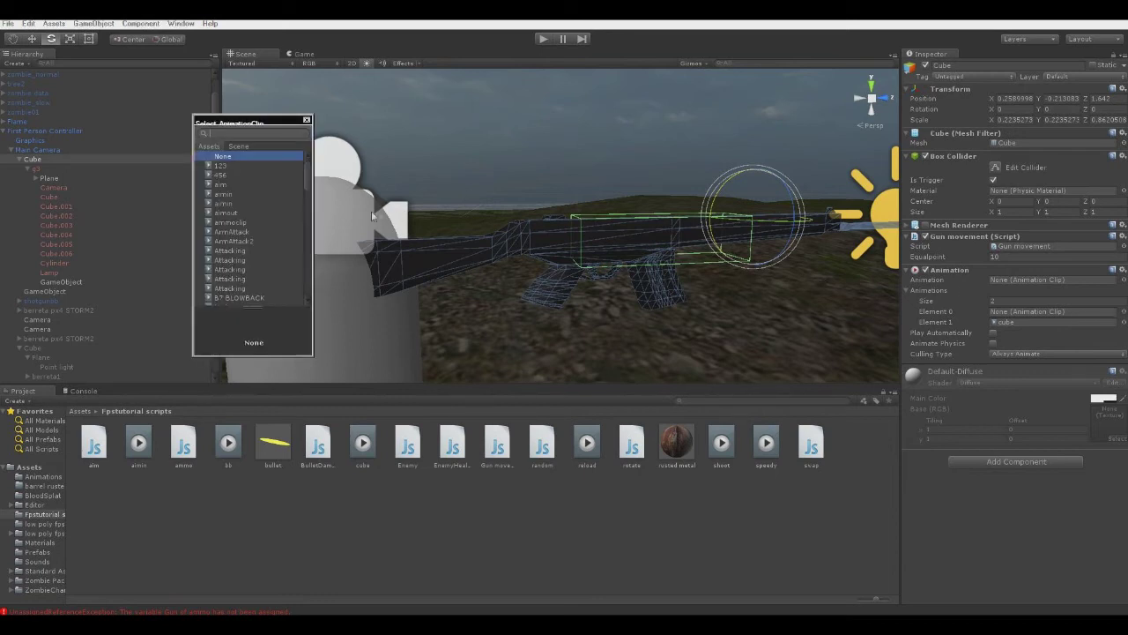
{"action": "type", "text": "cube"}
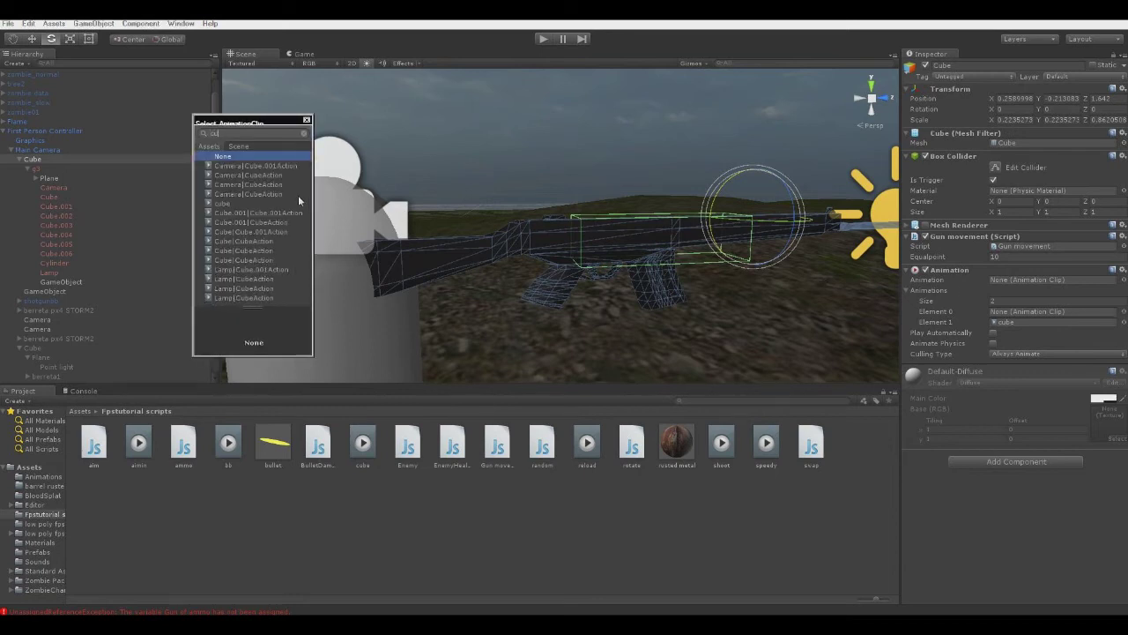
{"action": "double_click", "coordinate": [231, 203]}
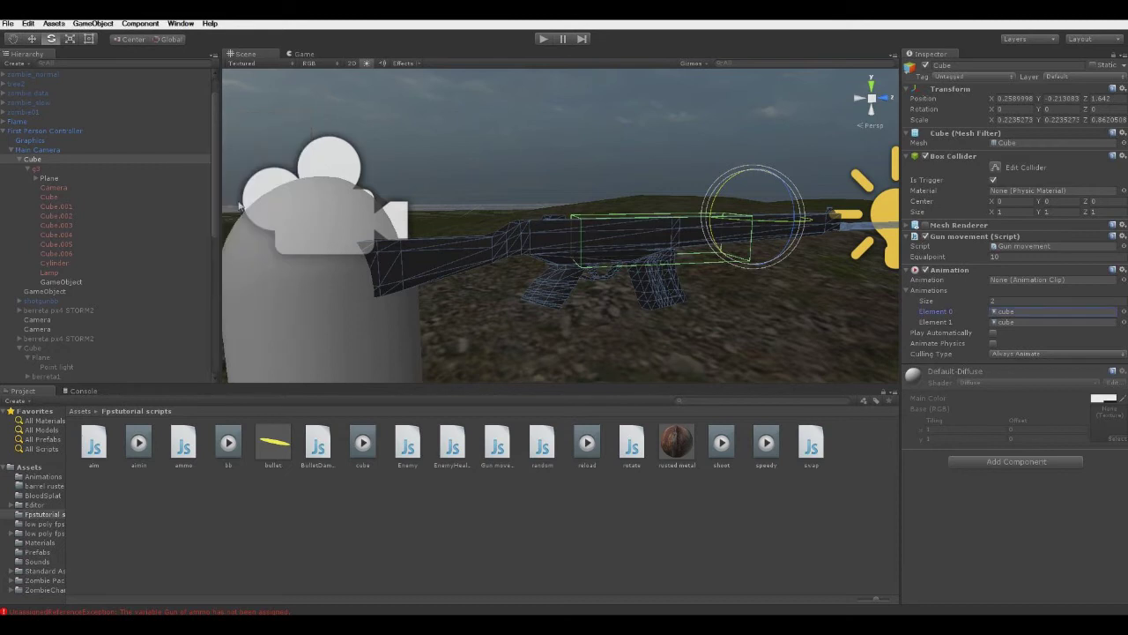
{"action": "left_click", "coordinate": [1123, 279]}
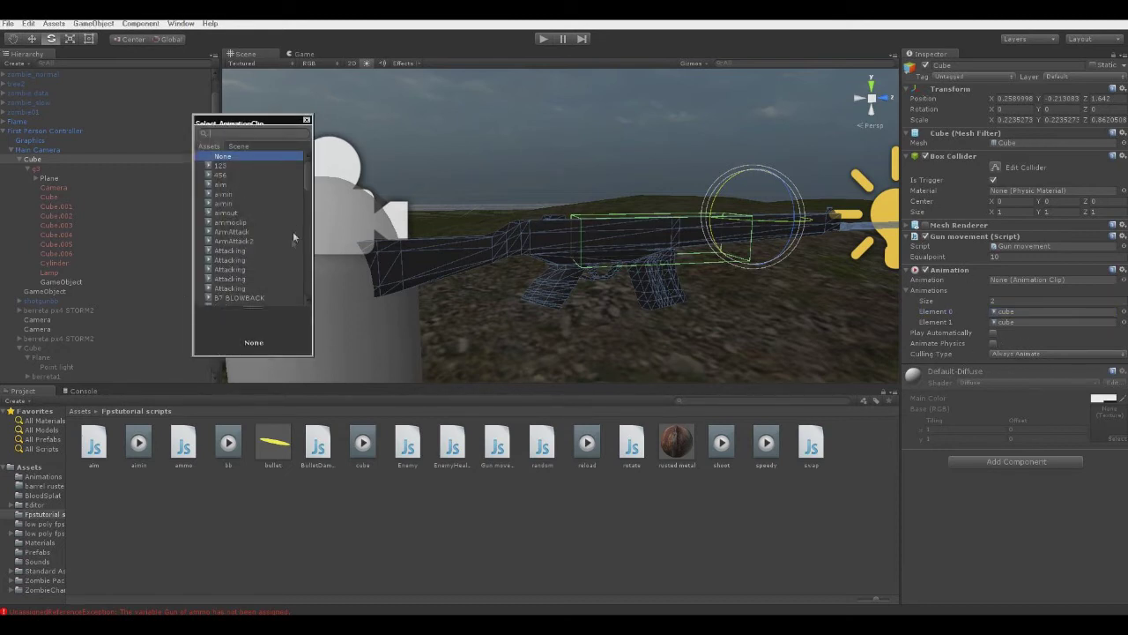
{"action": "type", "text": "cube"}
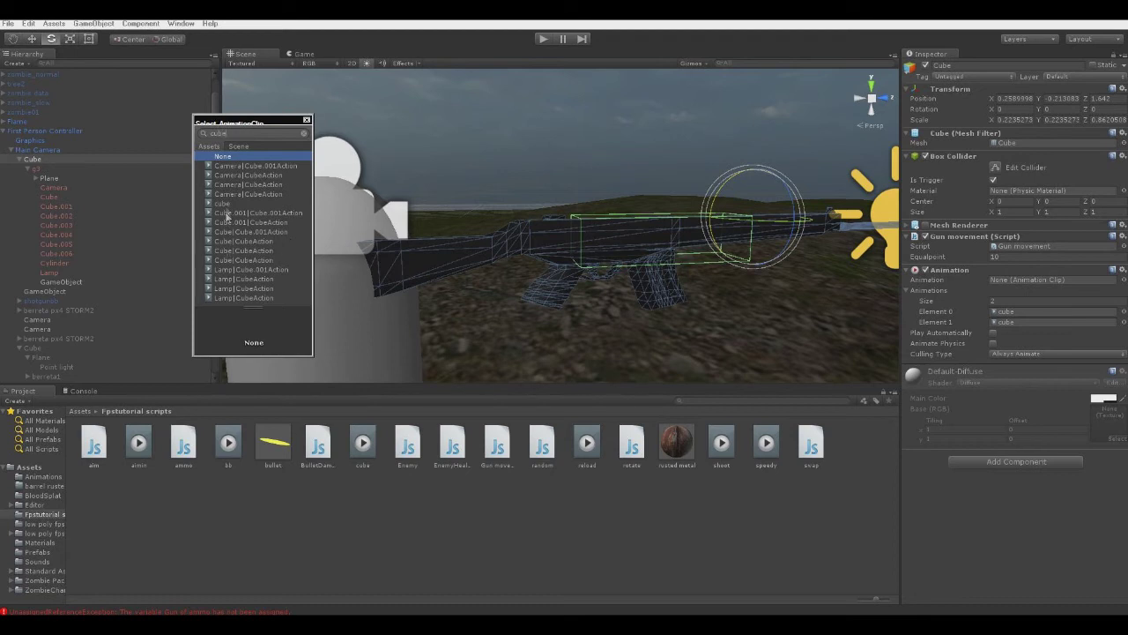
{"action": "double_click", "coordinate": [228, 203]}
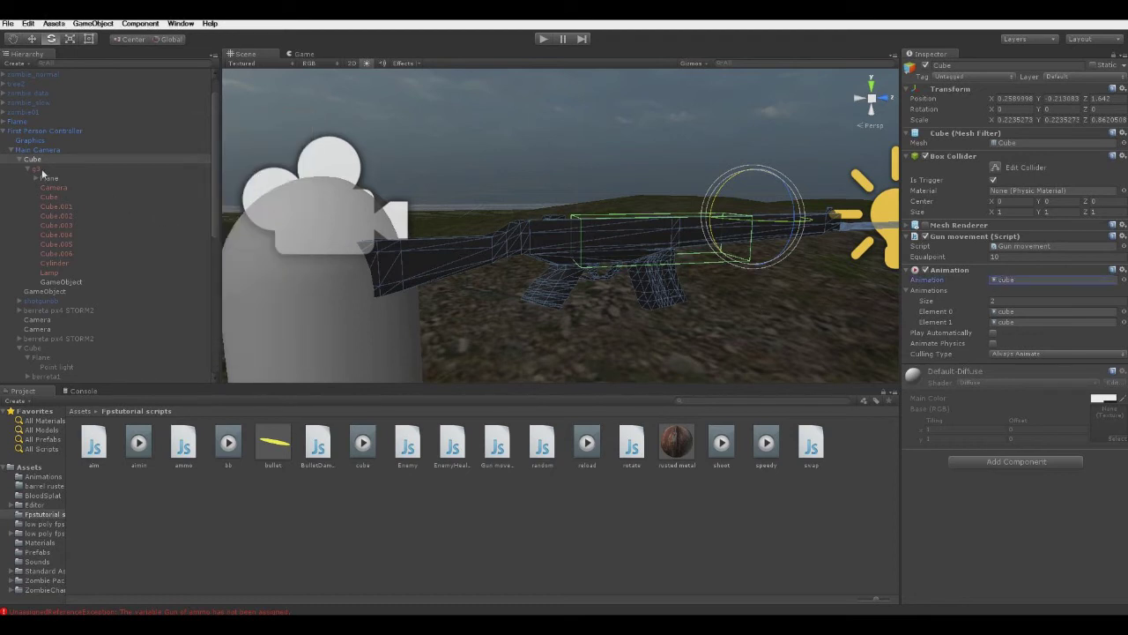
{"action": "left_click", "coordinate": [58, 281]}
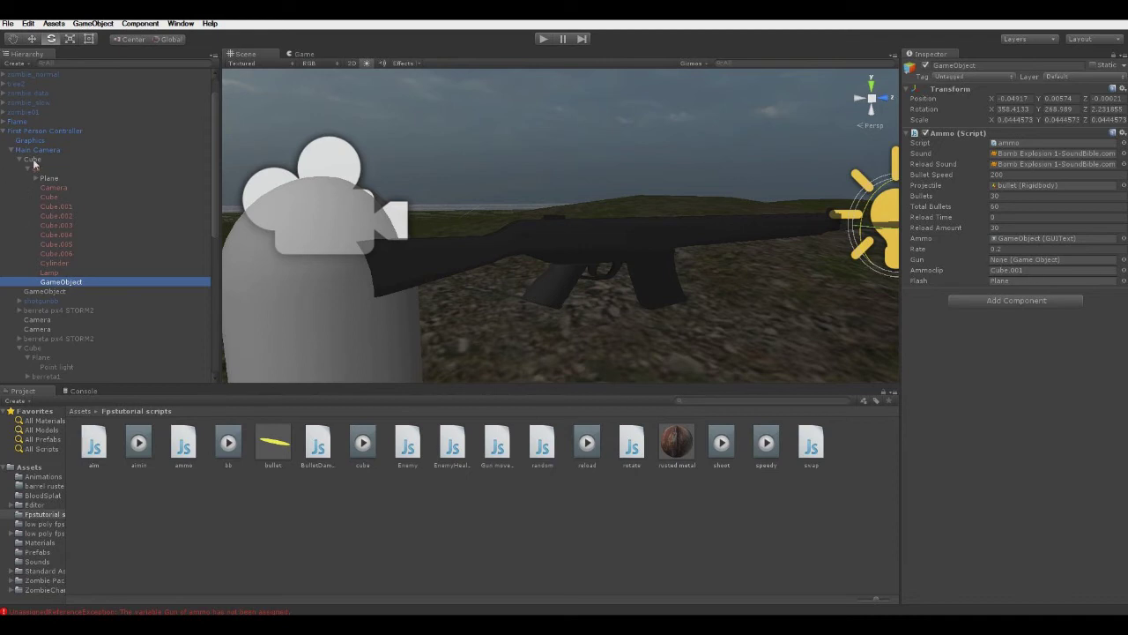
- Assign Cube to the Ammo script's Gun field and play-test, firing the counter from 30/60 to 22/60
{"action": "left_click_drag", "start_coordinate": [33, 159], "coordinate": [1052, 261]}
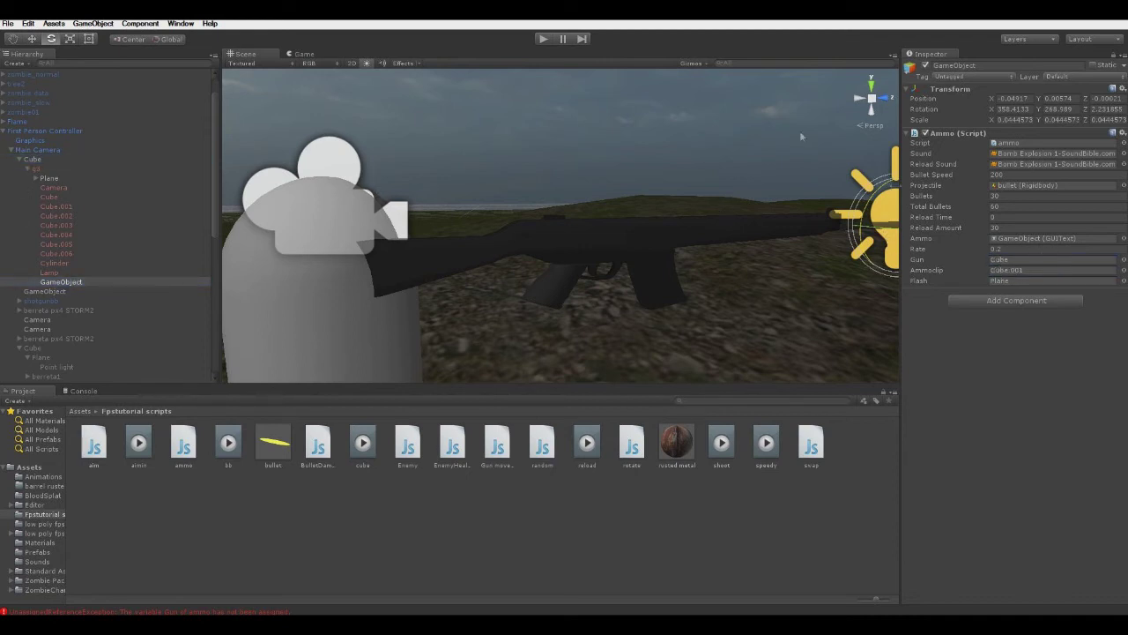
{"action": "left_click", "coordinate": [544, 38]}
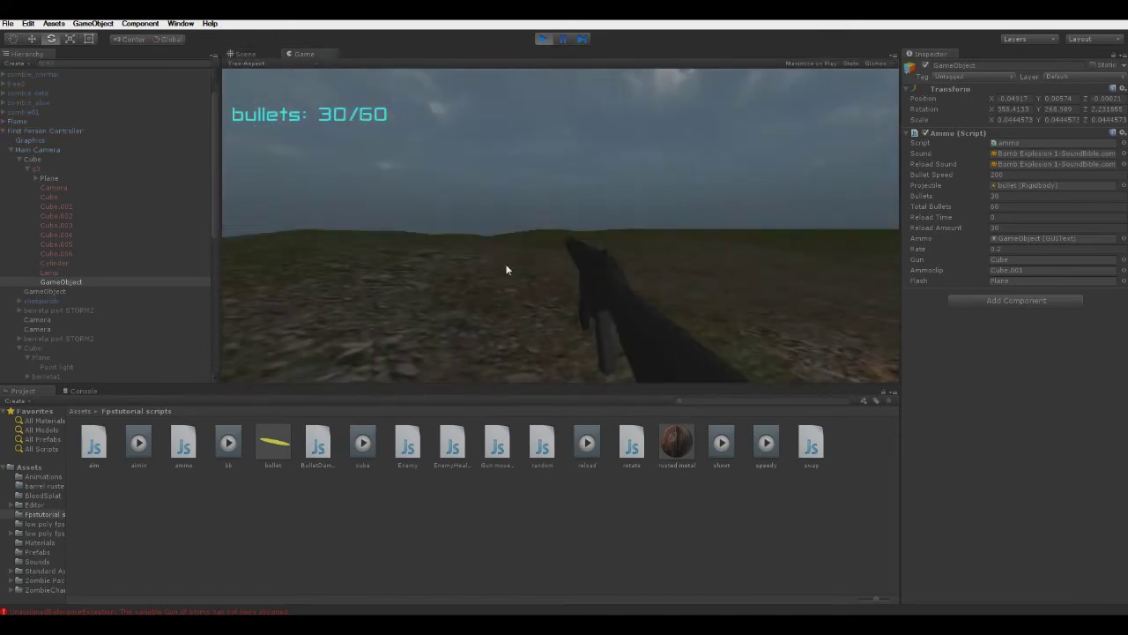
{"action": "left_click", "coordinate": [521, 254]}
{"action": "left_click_drag", "start_coordinate": [524, 269], "coordinate": [541, 143]}
{"action": "left_click", "coordinate": [544, 39]}
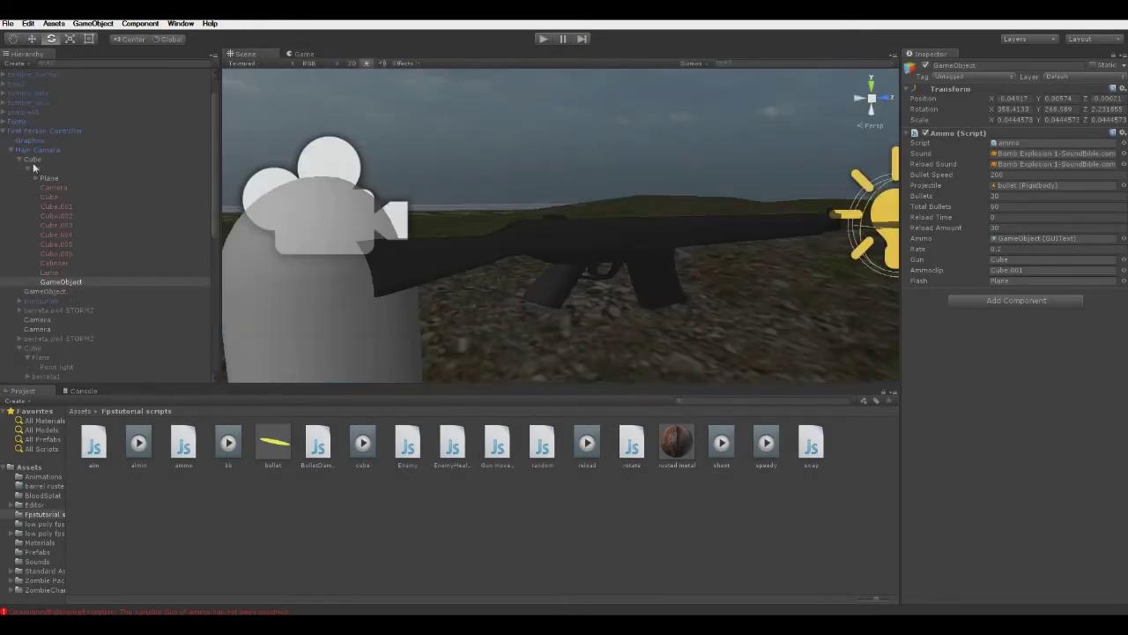
- Create an empty GameObject, parent it under Main Camera, and attach the swap script
{"action": "left_click", "coordinate": [91, 23]}
{"action": "left_click", "coordinate": [97, 34]}
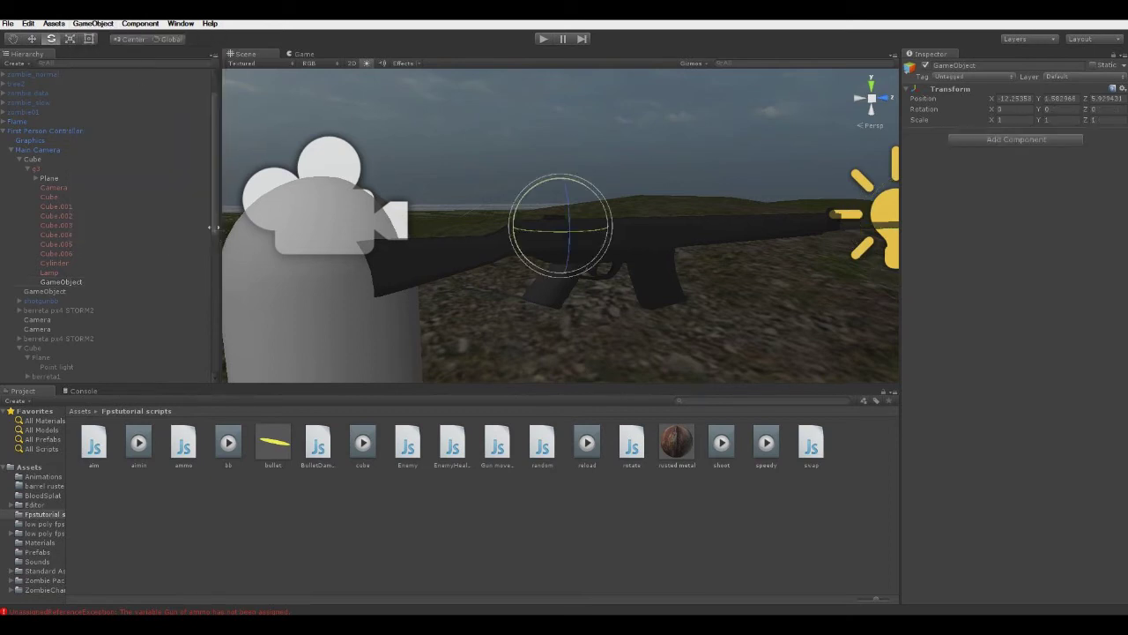
{"action": "left_click_drag", "start_coordinate": [190, 377], "coordinate": [163, 115]}
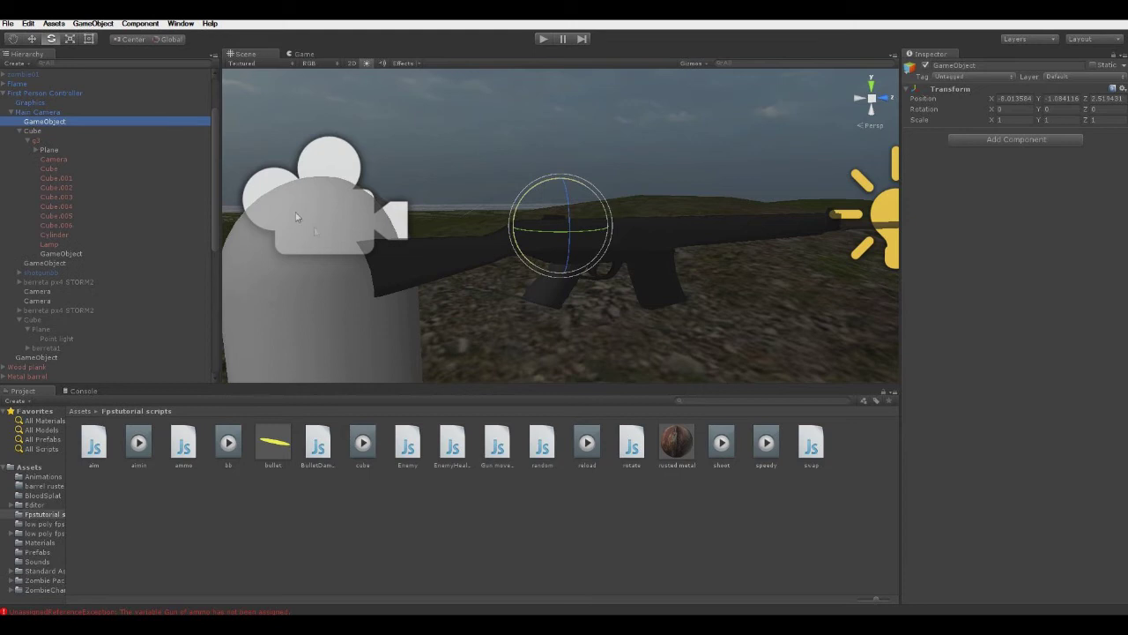
{"action": "left_click", "coordinate": [769, 401]}
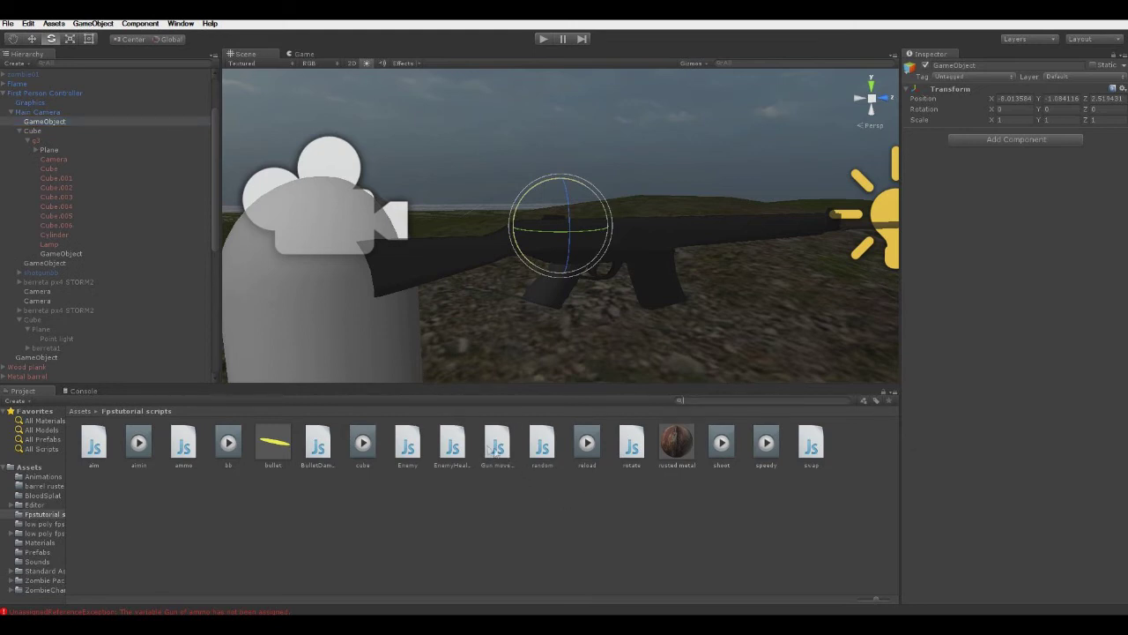
{"action": "left_click_drag", "start_coordinate": [805, 450], "coordinate": [948, 294]}
- View the swap.js source, then select the Ammo-script object under the rifle
{"action": "left_click", "coordinate": [805, 448]}
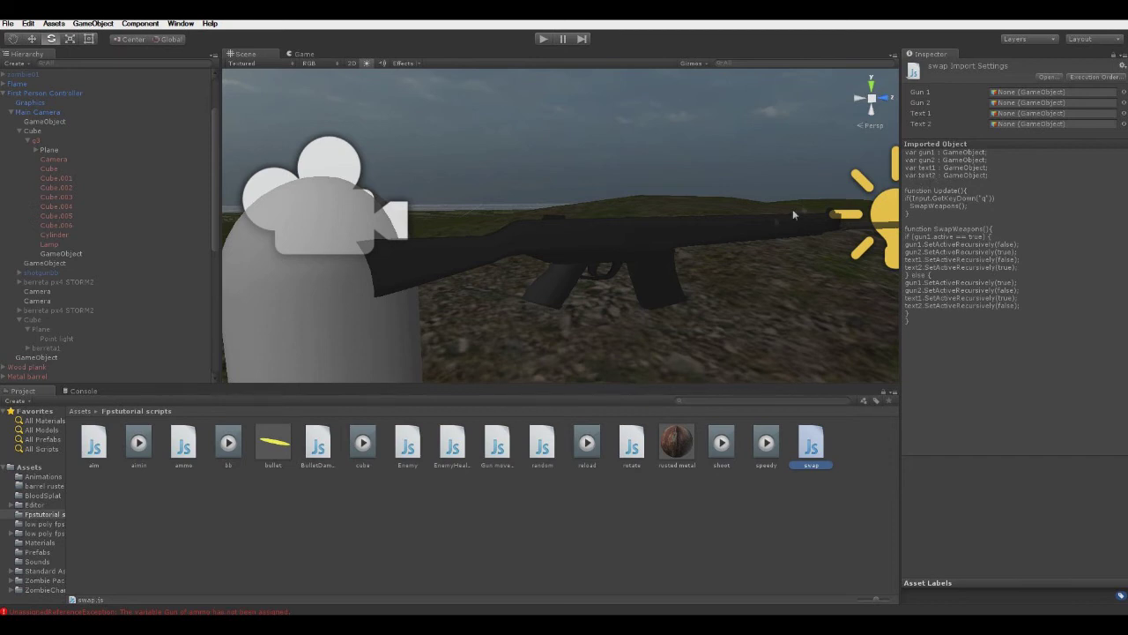
{"action": "left_click", "coordinate": [58, 254]}
- Assign the rifle's Cube to the swap script's Gun 1 slot
{"action": "left_click", "coordinate": [44, 121]}
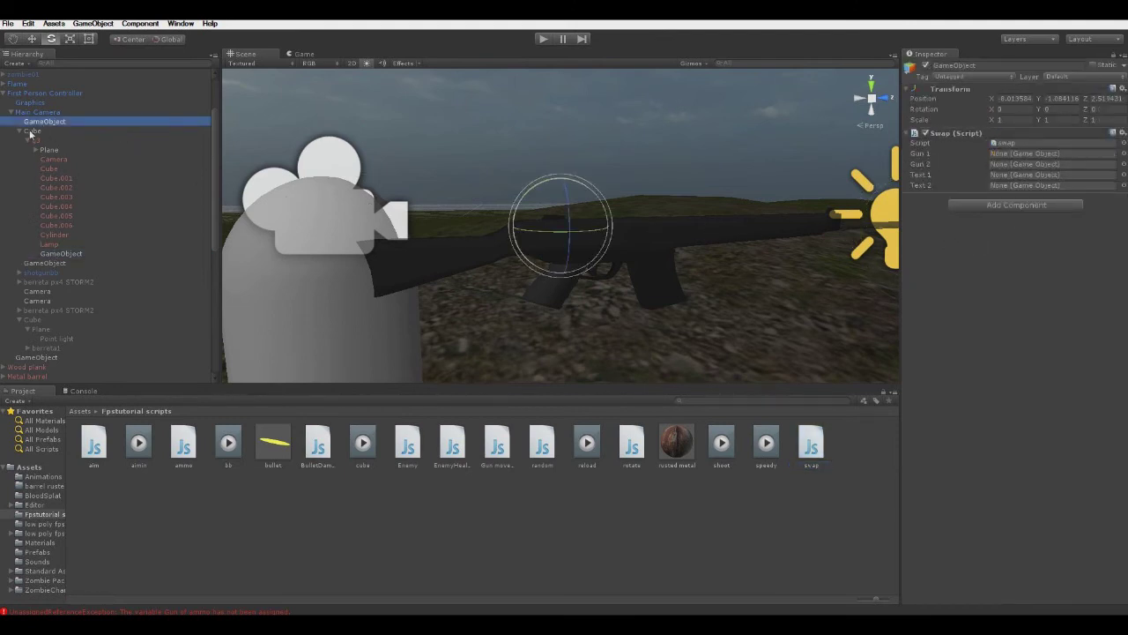
{"action": "left_click_drag", "start_coordinate": [30, 133], "coordinate": [494, 143]}
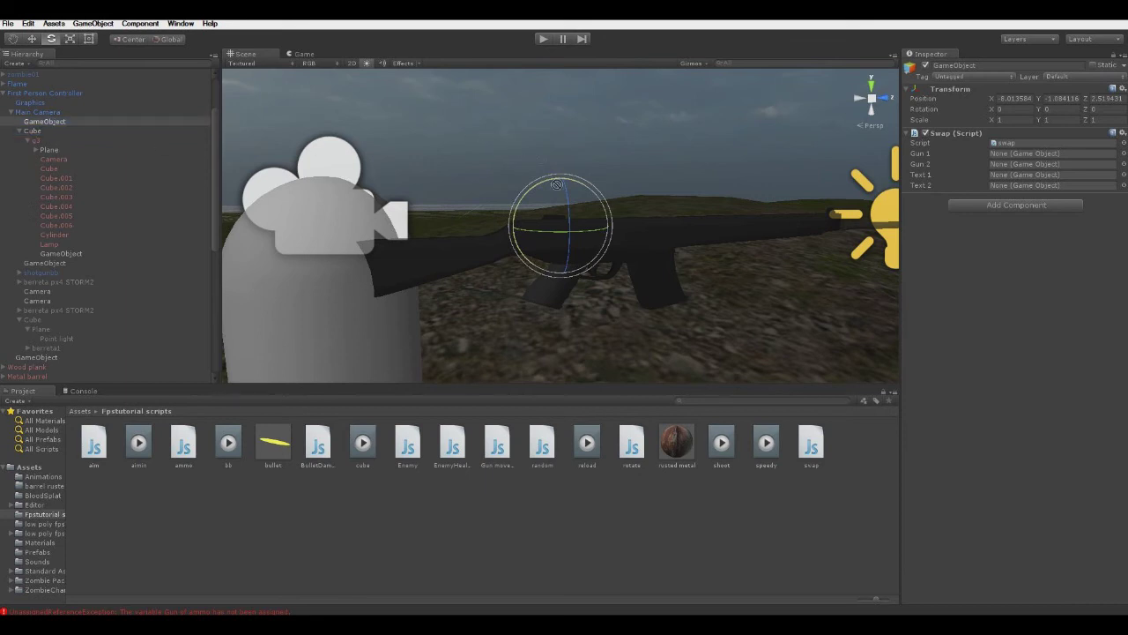
{"action": "left_click_drag", "start_coordinate": [611, 240], "coordinate": [1003, 156]}
- Locate the second gun's Cube and assign it to the Gun 2 slot
{"action": "left_click_drag", "start_coordinate": [215, 238], "coordinate": [216, 256]}
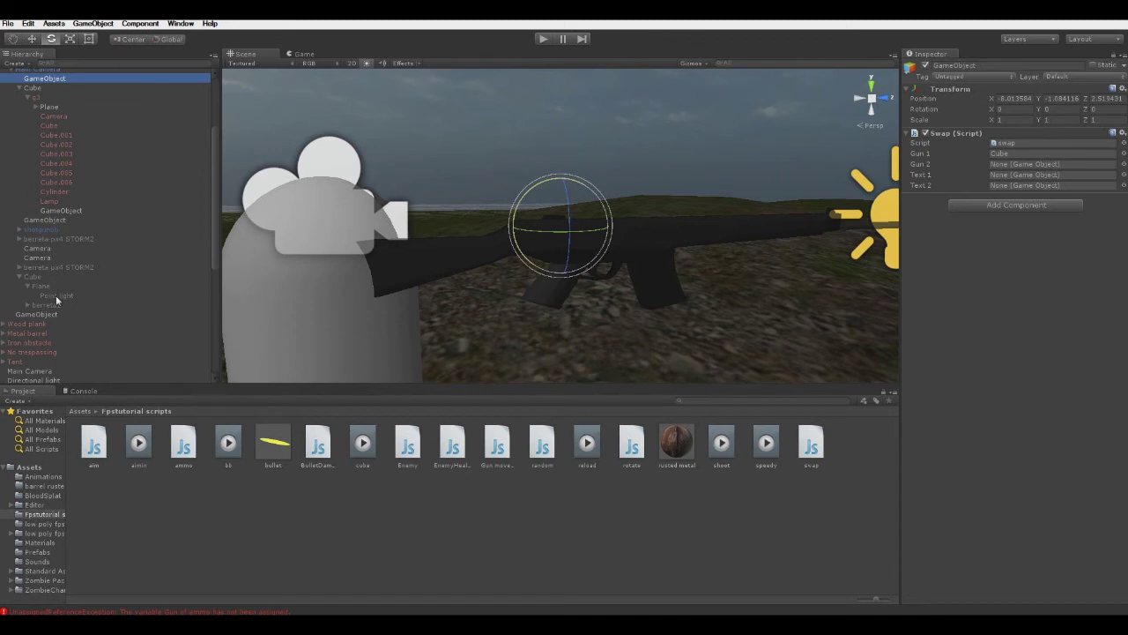
{"action": "left_click", "coordinate": [33, 276]}
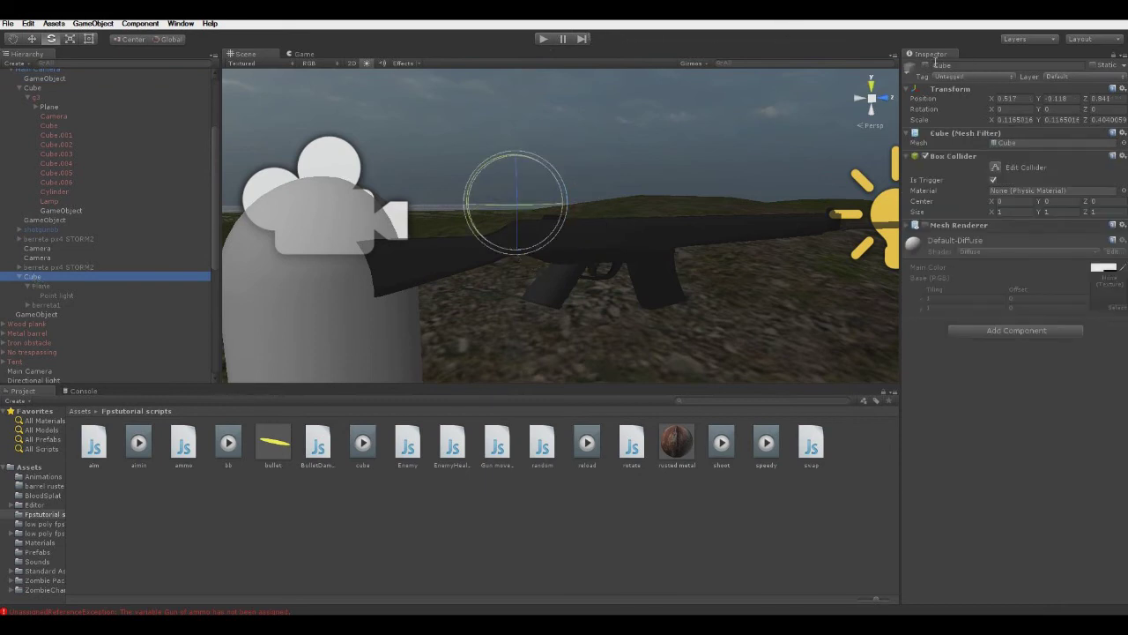
{"action": "left_click", "coordinate": [606, 216]}
{"action": "right_click_drag", "start_coordinate": [605, 211], "coordinate": [132, 162]}
{"action": "left_click", "coordinate": [466, 136]}
{"action": "right_click_drag", "start_coordinate": [371, 150], "coordinate": [574, 127]}
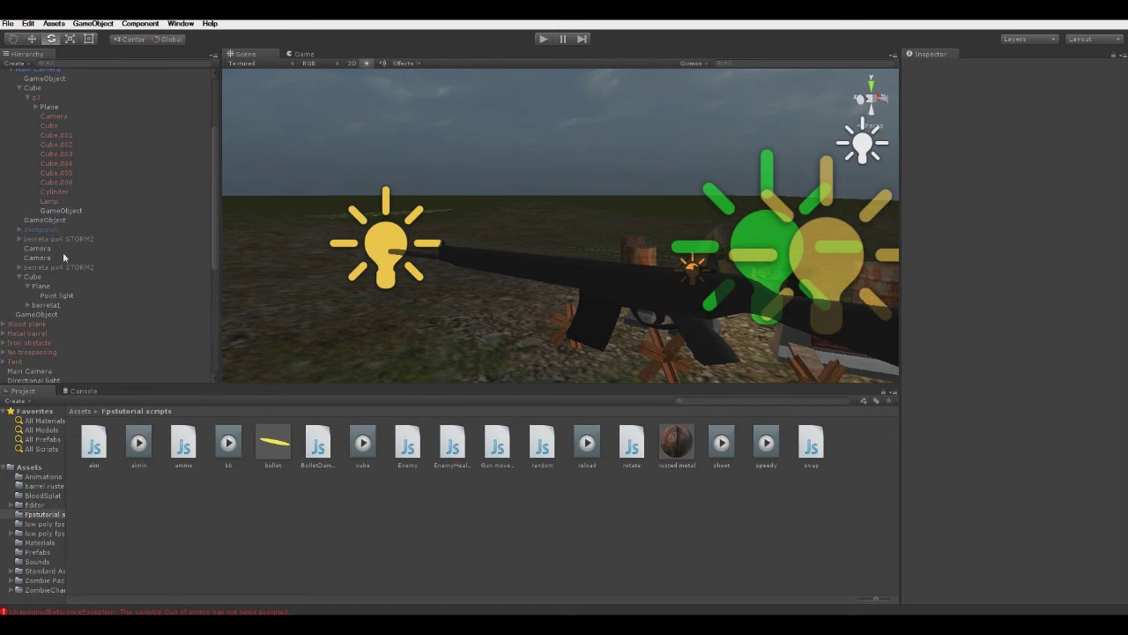
{"action": "left_click", "coordinate": [52, 277]}
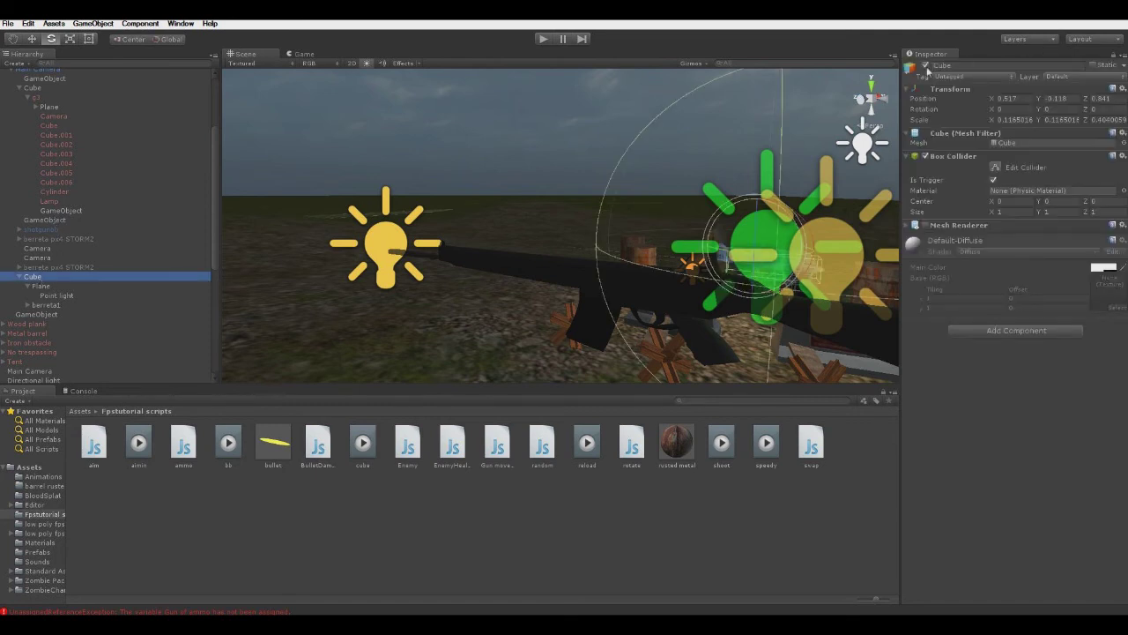
{"action": "left_click", "coordinate": [613, 272]}
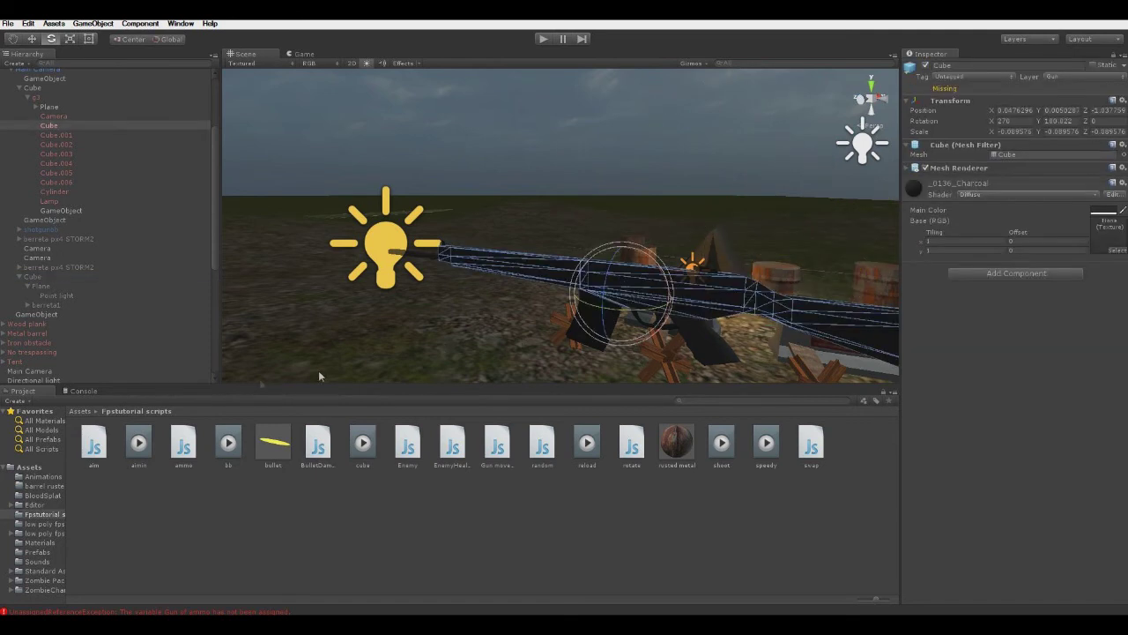
{"action": "left_click", "coordinate": [58, 81]}
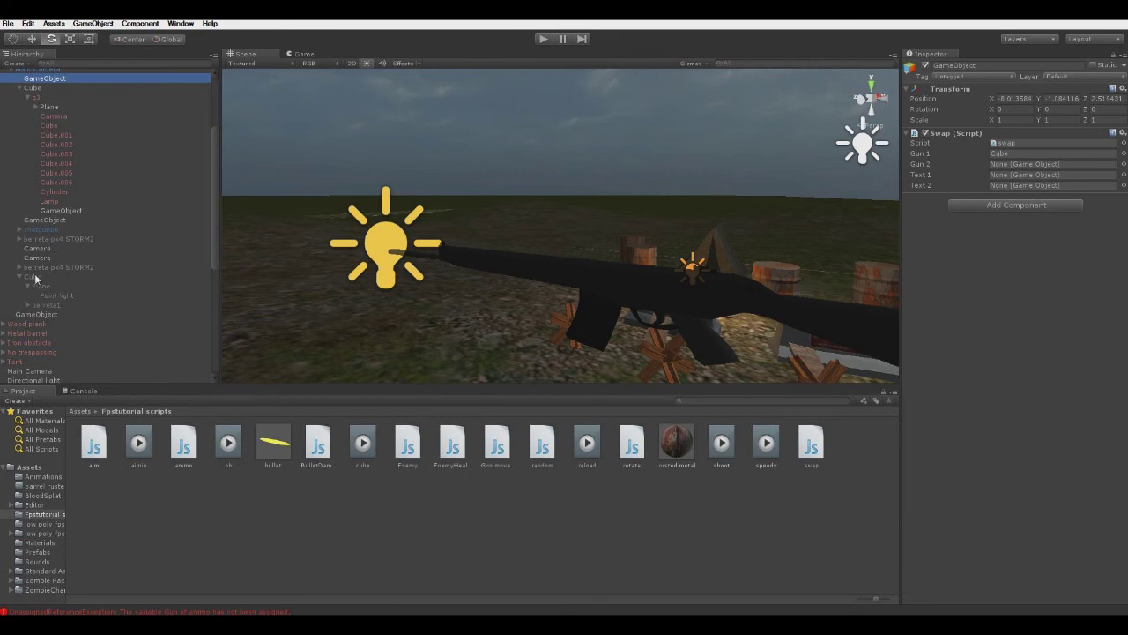
{"action": "left_click_drag", "start_coordinate": [34, 275], "coordinate": [1015, 161]}
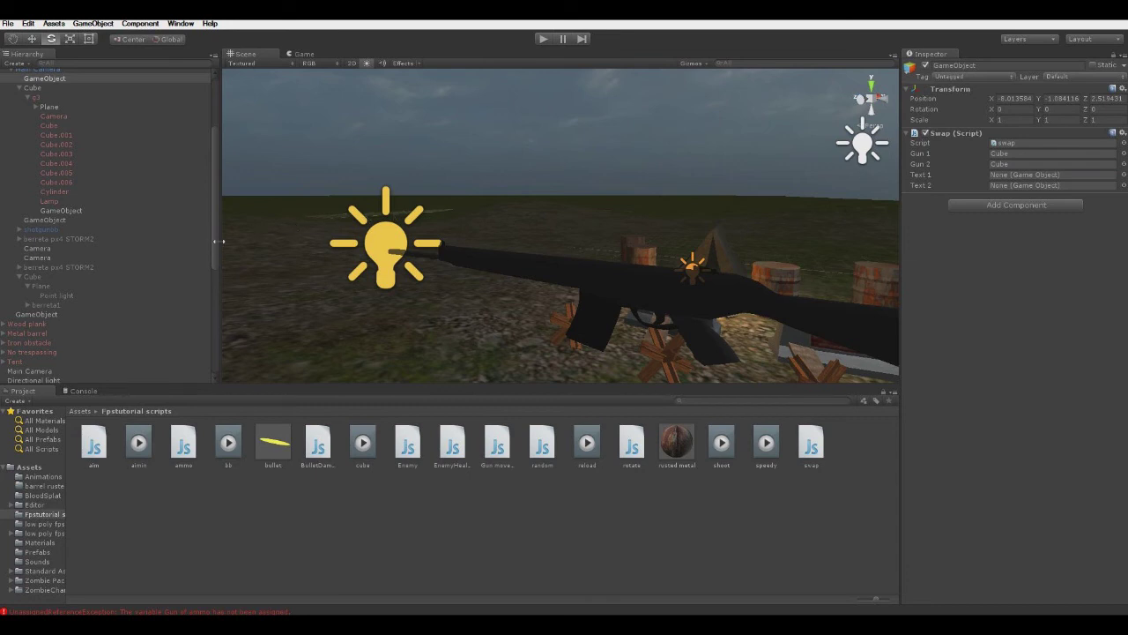
- Assign the two ammo text objects to the swap script's Text 1 and Text 2 slots
{"action": "left_click_drag", "start_coordinate": [214, 245], "coordinate": [216, 366]}
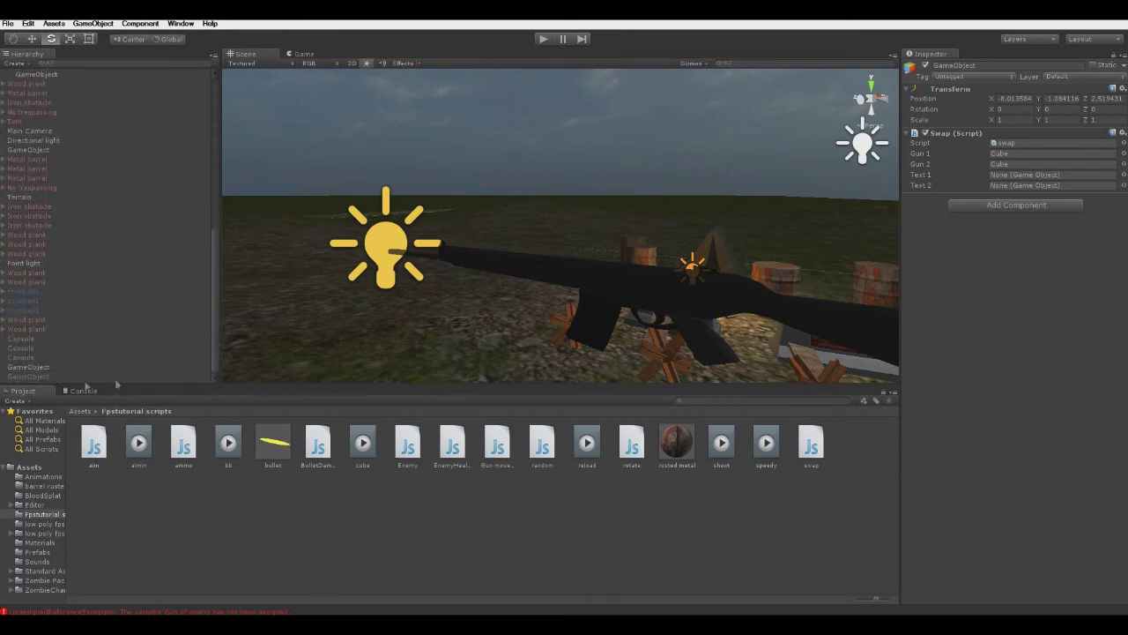
{"action": "left_click", "coordinate": [44, 367]}
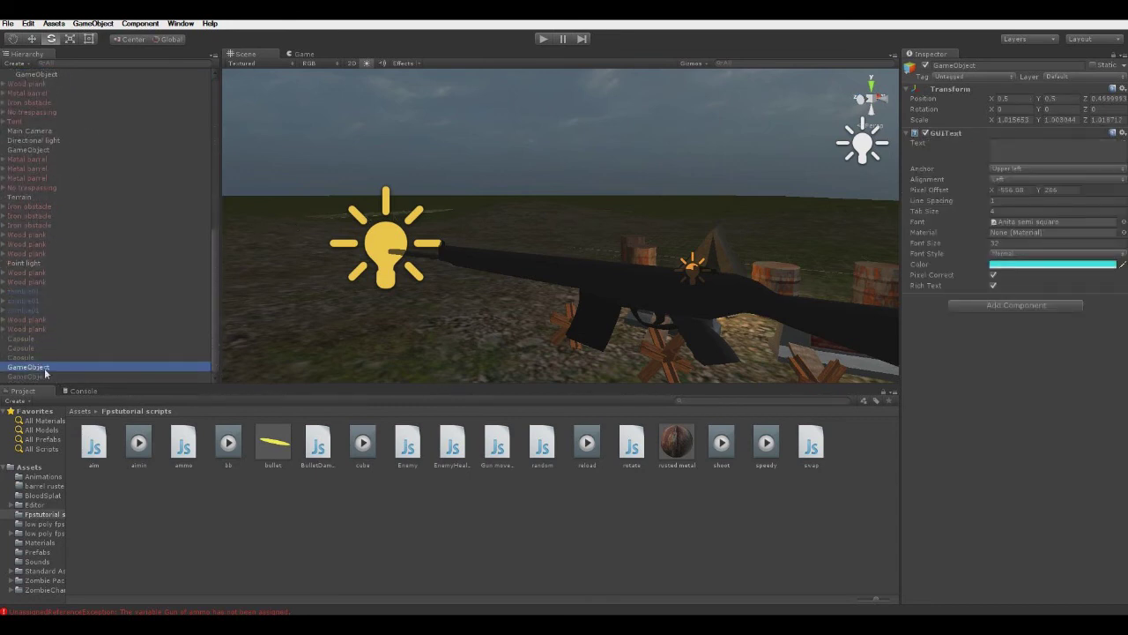
{"action": "left_click_drag", "start_coordinate": [215, 272], "coordinate": [207, 112]}
{"action": "left_click", "coordinate": [54, 189]}
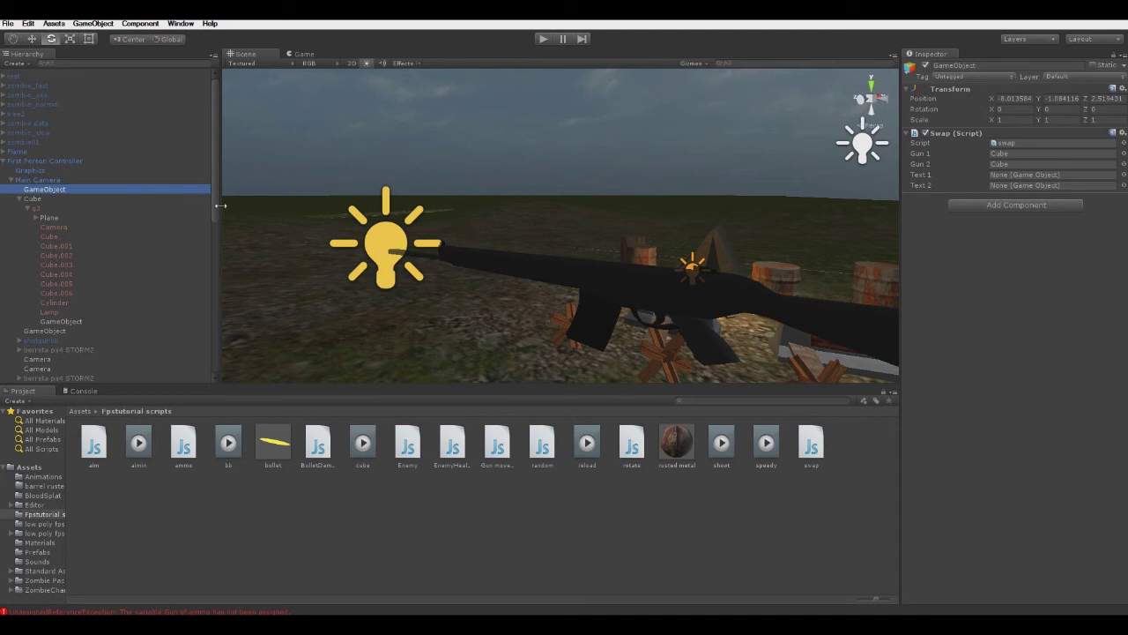
{"action": "scroll", "coordinate": [200, 313], "scroll_direction": "down", "scroll_amount": 8}
{"action": "left_click_drag", "start_coordinate": [134, 374], "coordinate": [1072, 182]}
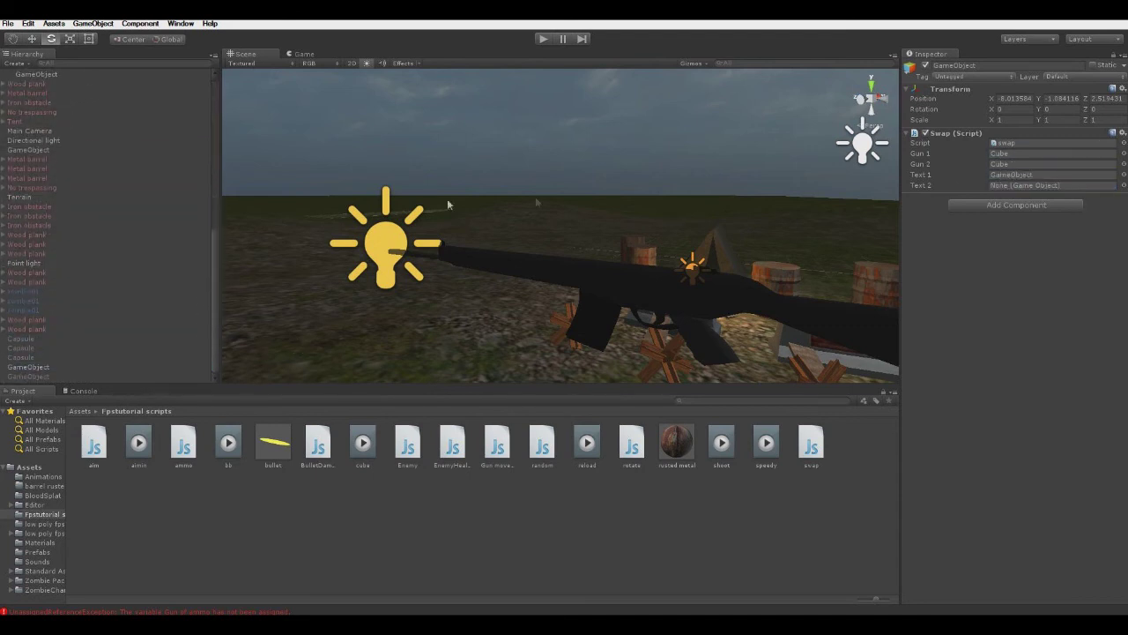
{"action": "left_click_drag", "start_coordinate": [50, 377], "coordinate": [999, 189]}
- Toggle the ammo counter text object's active checkbox and run the game
{"action": "left_click", "coordinate": [60, 376]}
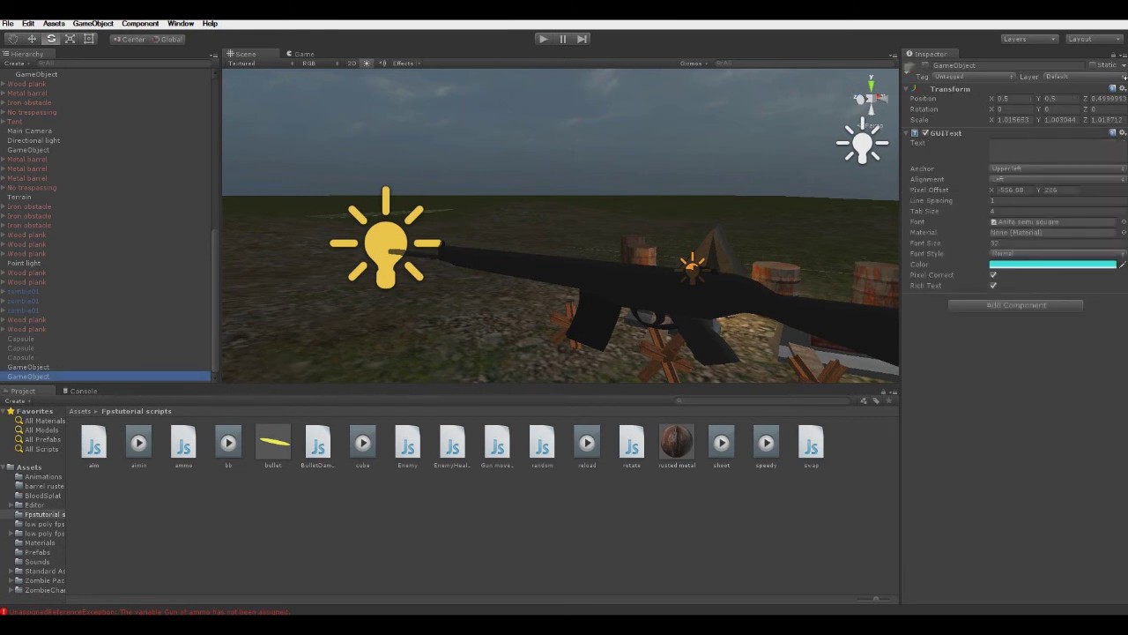
{"action": "left_click", "coordinate": [928, 70]}
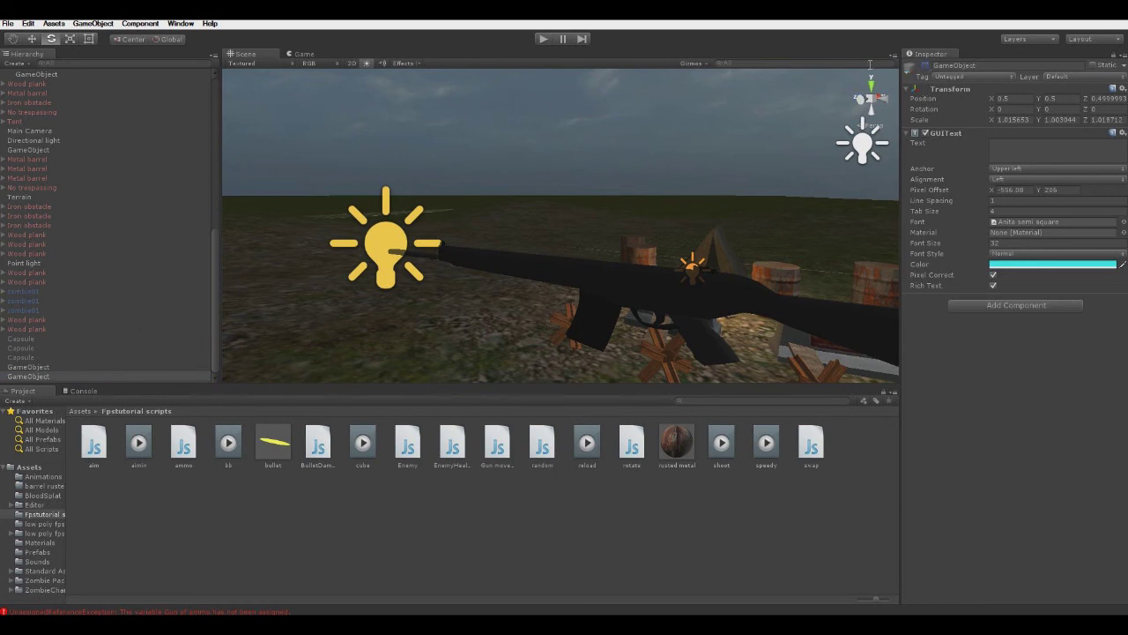
{"action": "left_click", "coordinate": [543, 39]}
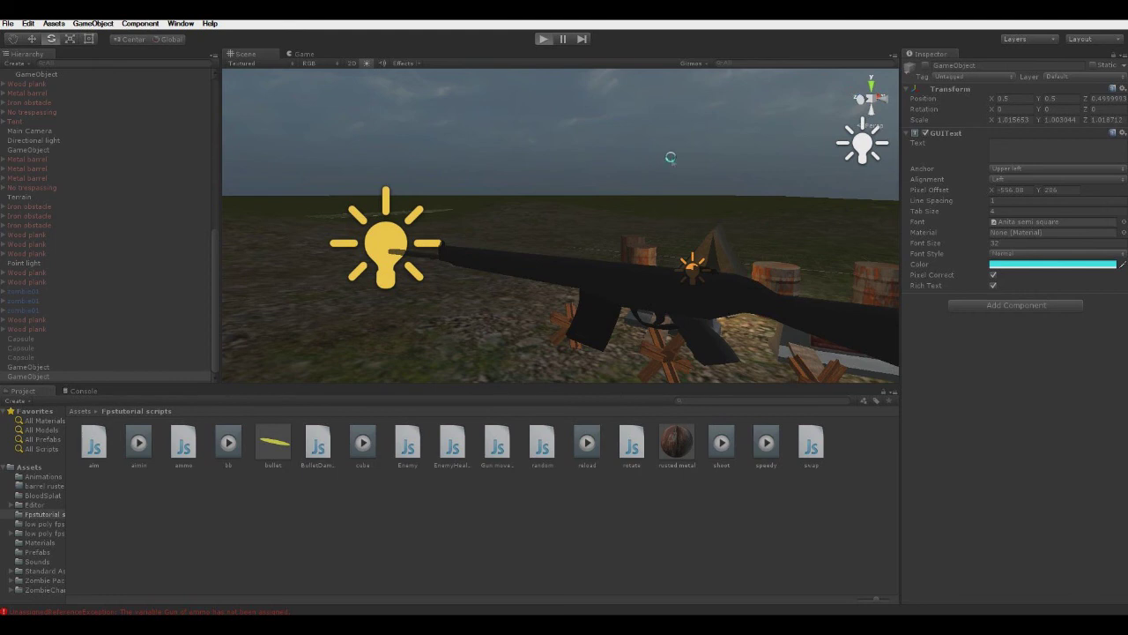
{"action": "key", "text": "ctrl+p"}
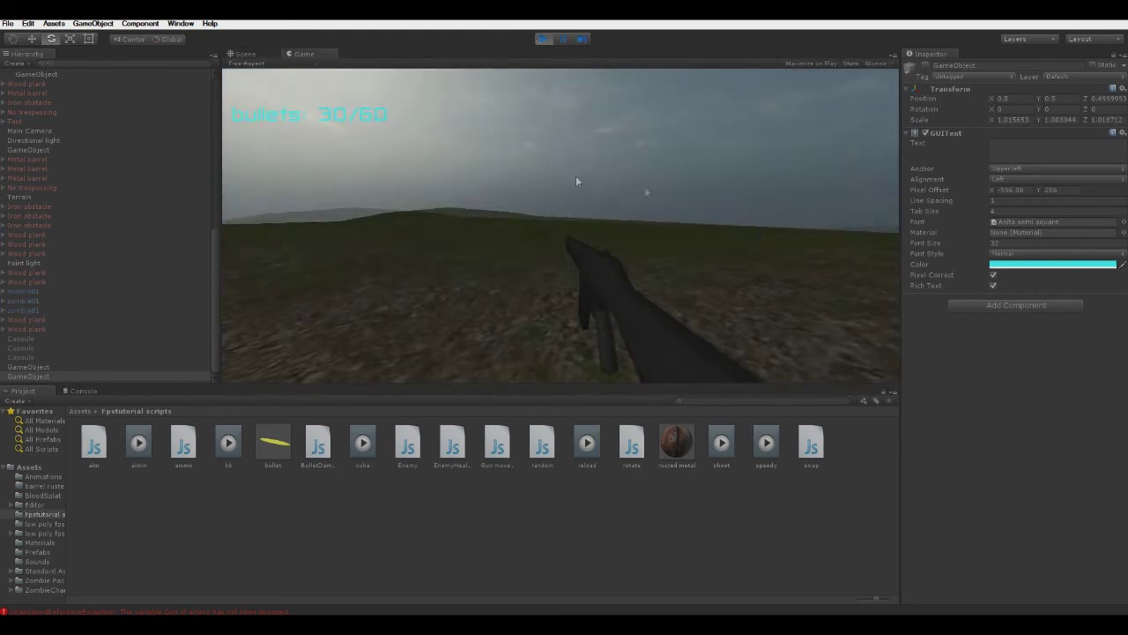
{"action": "key", "text": "s"}
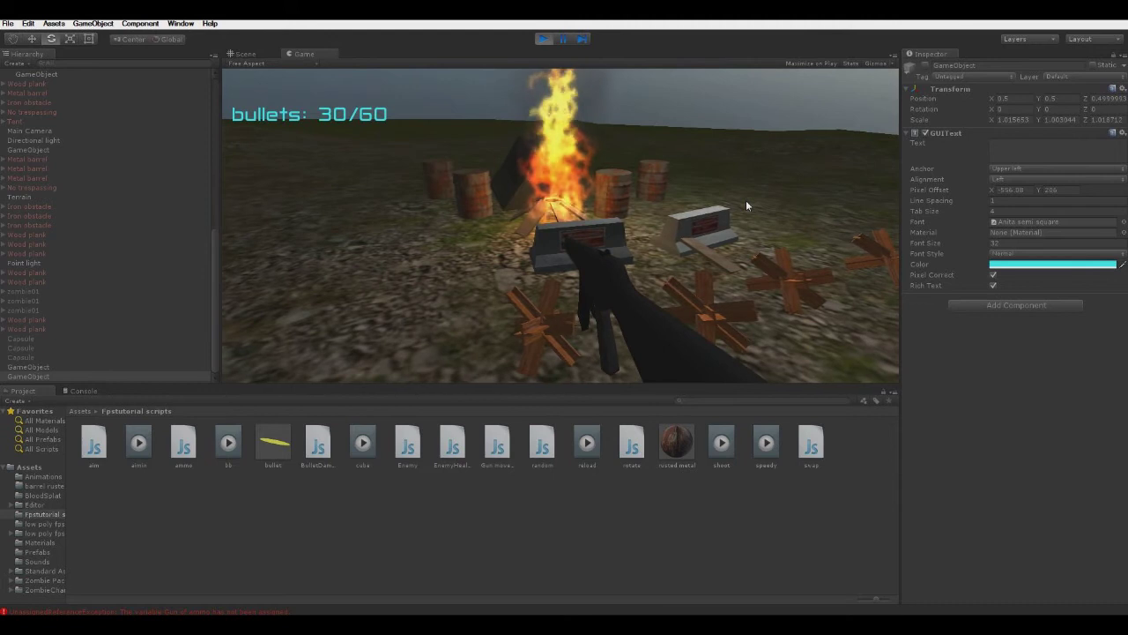
{"action": "left_click", "coordinate": [714, 190]}
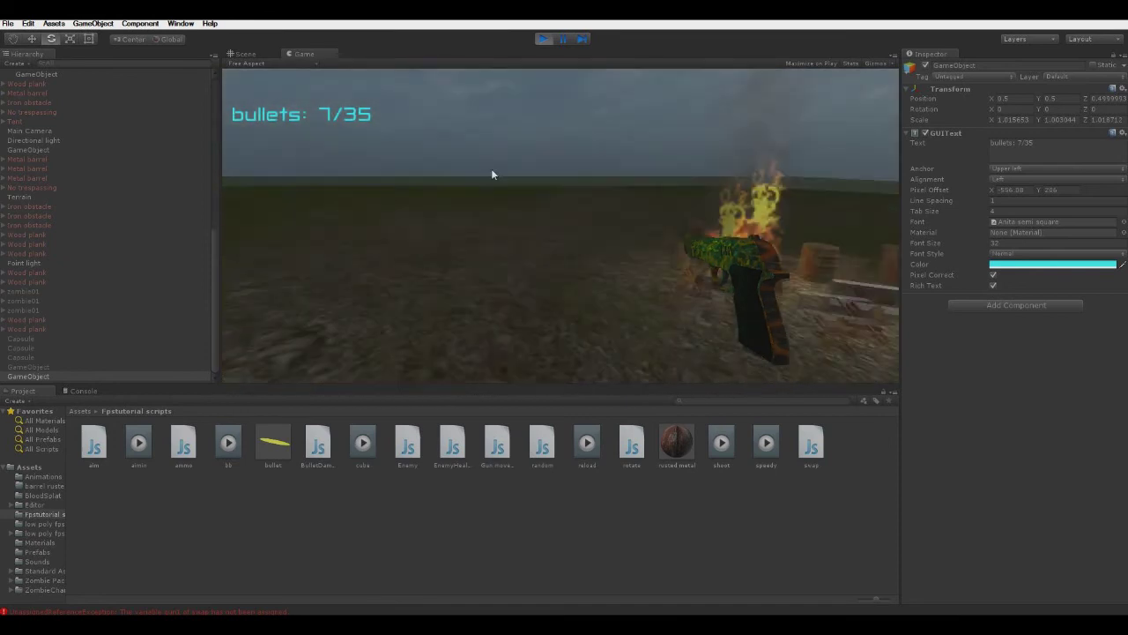
{"action": "left_click", "coordinate": [466, 166]}
{"action": "left_click", "coordinate": [470, 167]}
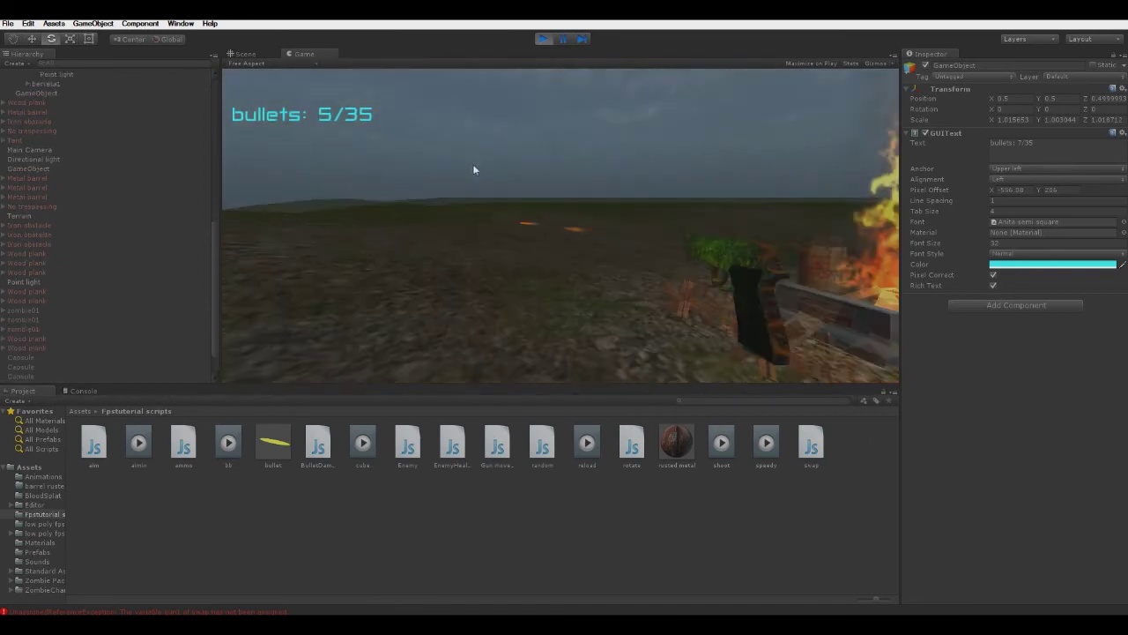
{"action": "left_click", "coordinate": [479, 168]}
{"action": "left_click", "coordinate": [484, 167]}
{"action": "left_click", "coordinate": [485, 167]}
{"action": "left_click", "coordinate": [484, 167]}
{"action": "left_click", "coordinate": [484, 167]}
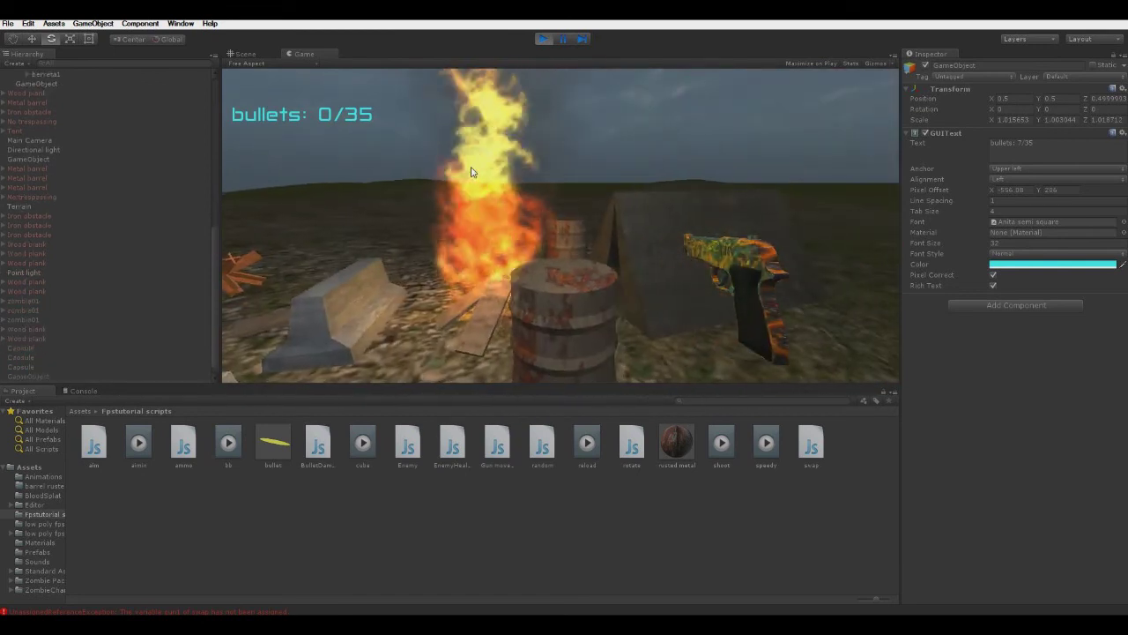
{"action": "key", "text": "r"}
{"action": "key", "text": "2"}
{"action": "key", "text": "1"}
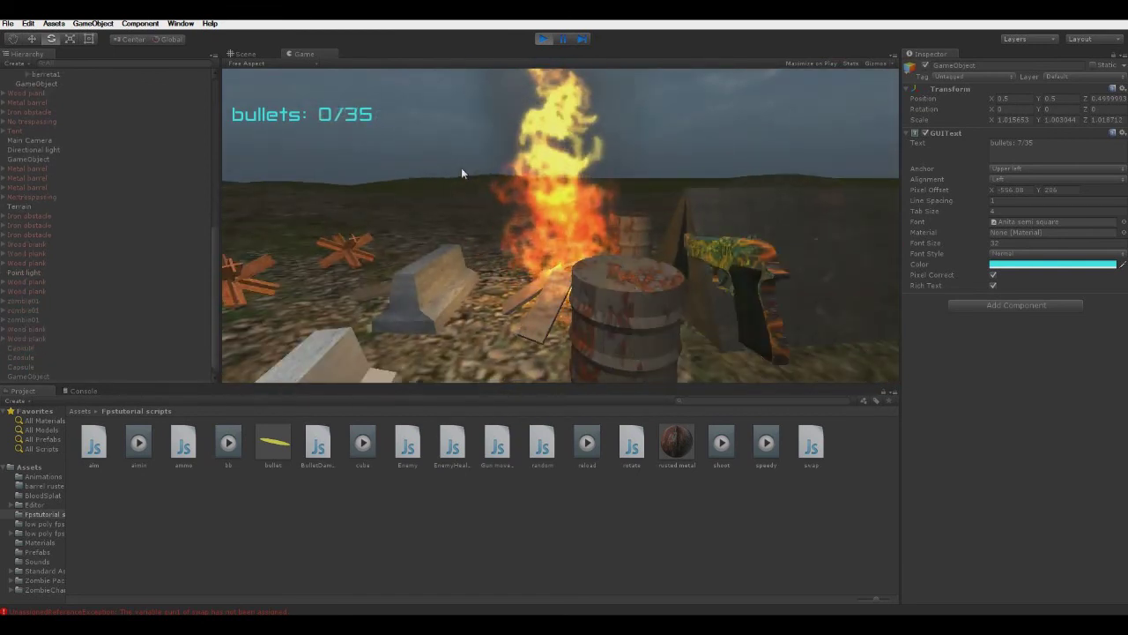
{"action": "key", "text": "2"}
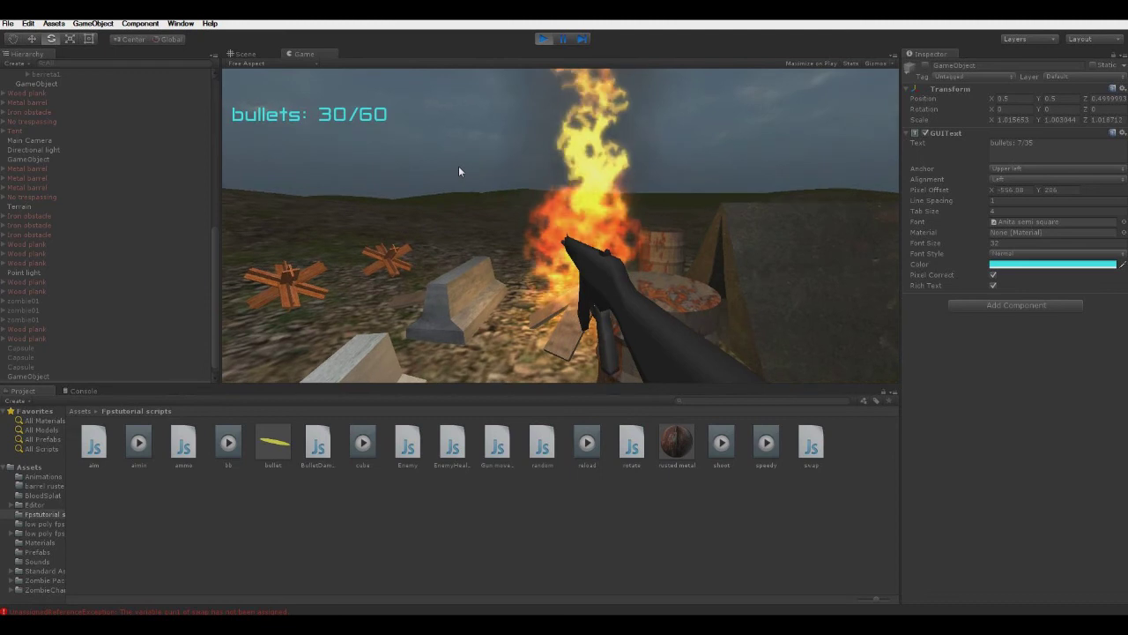
{"action": "left_click", "coordinate": [461, 171]}
{"action": "key", "text": "1"}
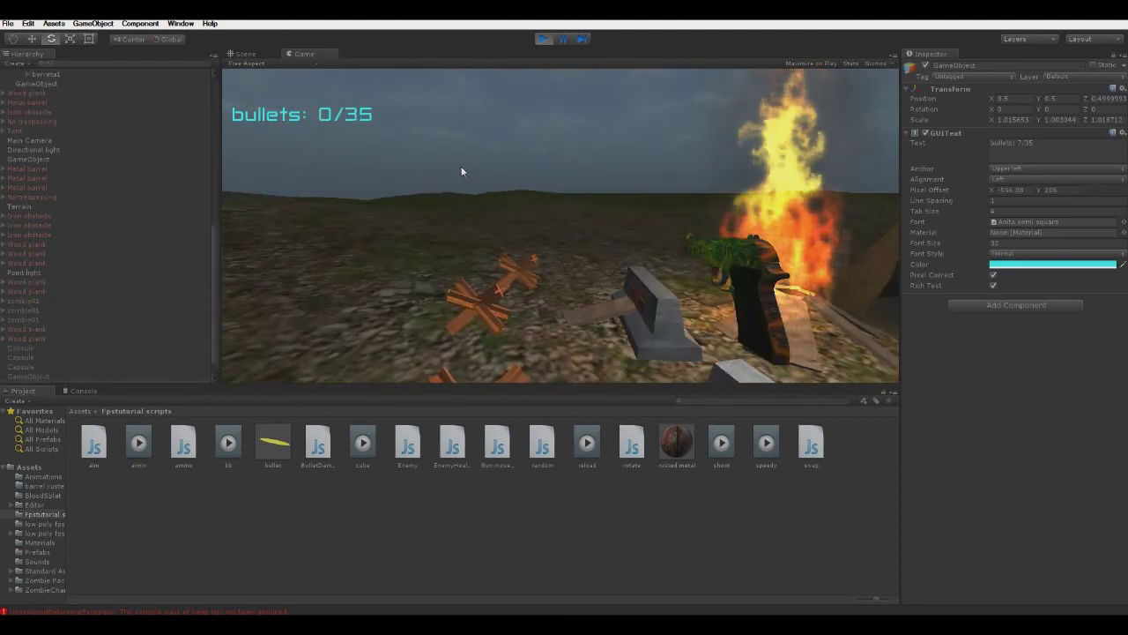
{"action": "key", "text": "r"}
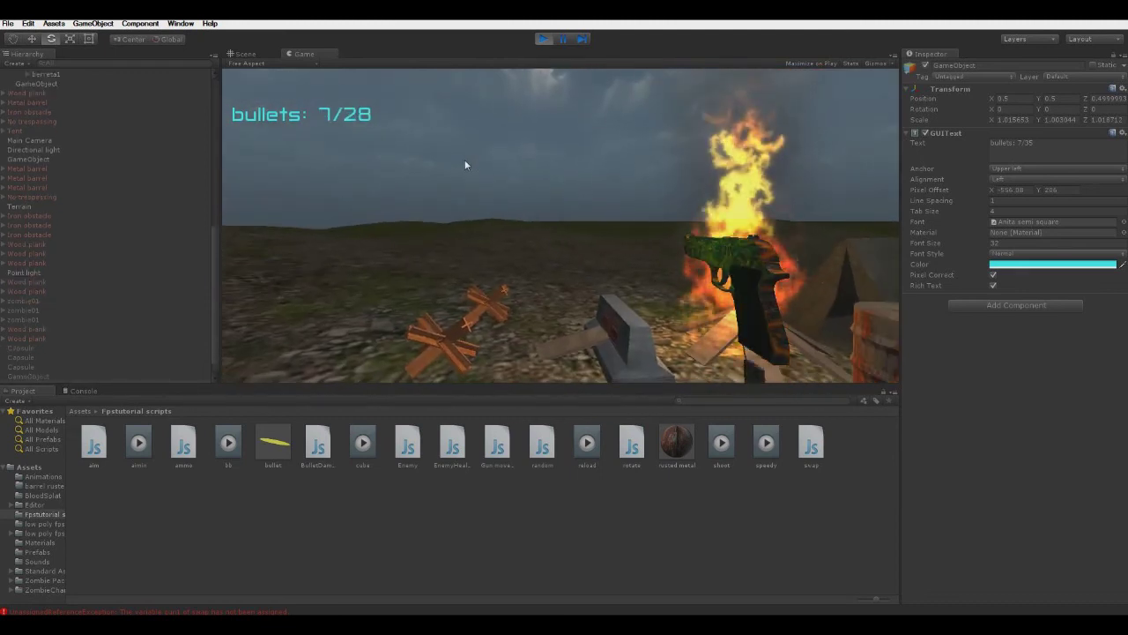
{"action": "key", "text": "2"}
{"action": "left_click_drag", "start_coordinate": [465, 169], "coordinate": [456, 159]}
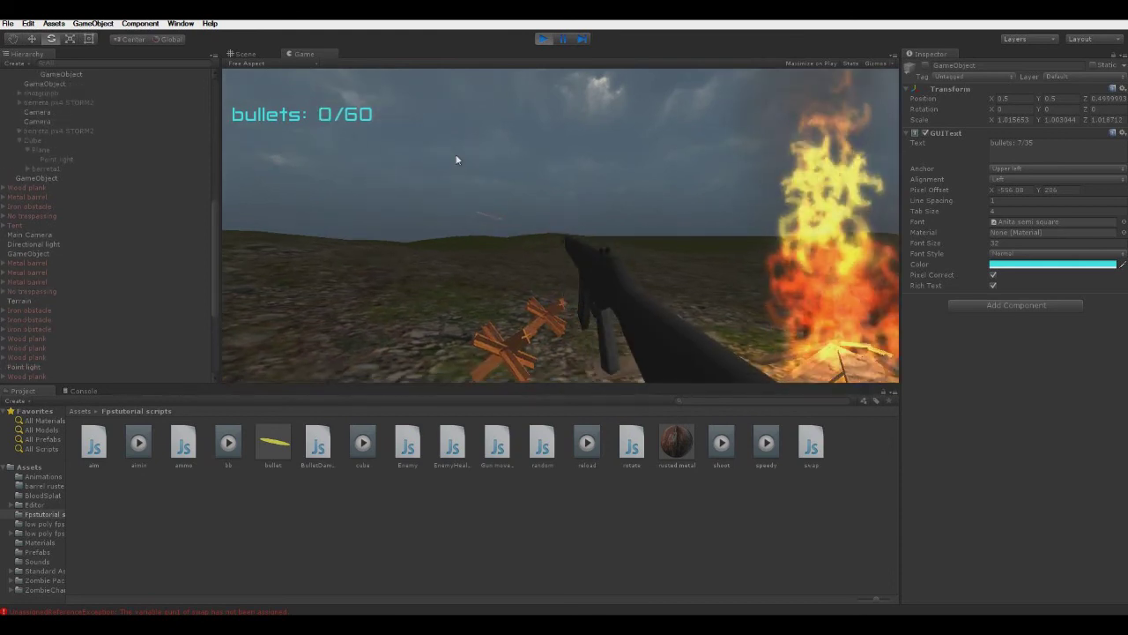
{"action": "key", "text": "2"}
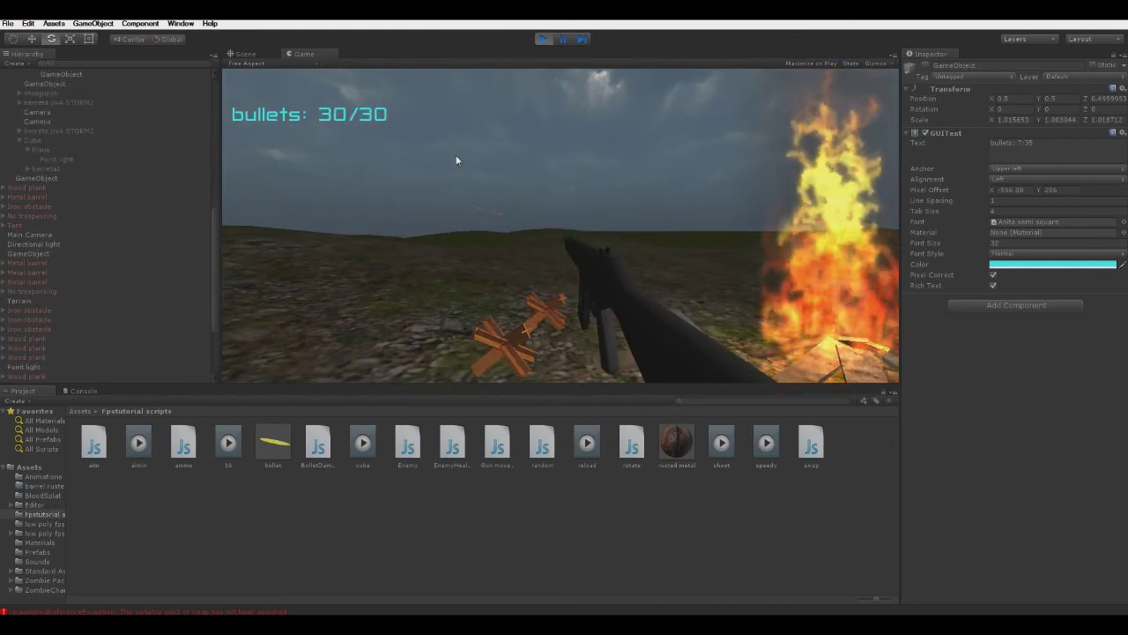
{"action": "key", "text": "3"}
{"action": "left_click", "coordinate": [456, 160]}
{"action": "left_click_drag", "start_coordinate": [455, 160], "coordinate": [456, 159]}
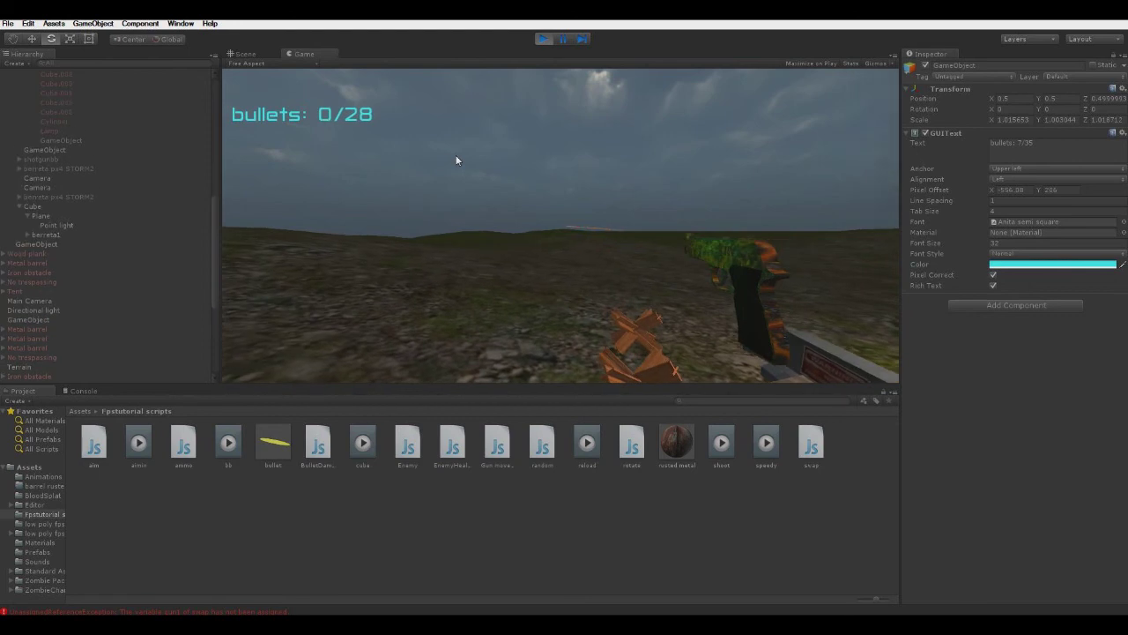
{"action": "key", "text": "r"}
{"action": "left_click", "coordinate": [457, 160]}
{"action": "left_click", "coordinate": [456, 161]}
{"action": "left_click", "coordinate": [457, 161]}
{"action": "left_click", "coordinate": [457, 161]}
{"action": "left_click", "coordinate": [456, 160]}
{"action": "left_click", "coordinate": [456, 161]}
{"action": "left_click", "coordinate": [456, 160]}
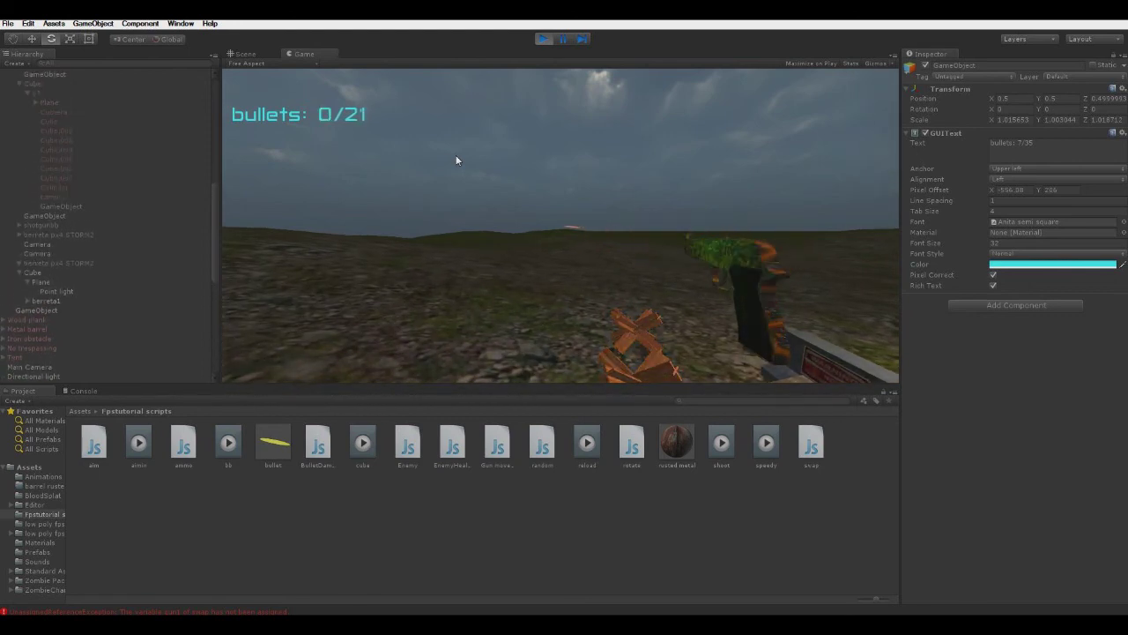
{"action": "left_click", "coordinate": [467, 132]}
{"action": "left_click", "coordinate": [540, 36]}
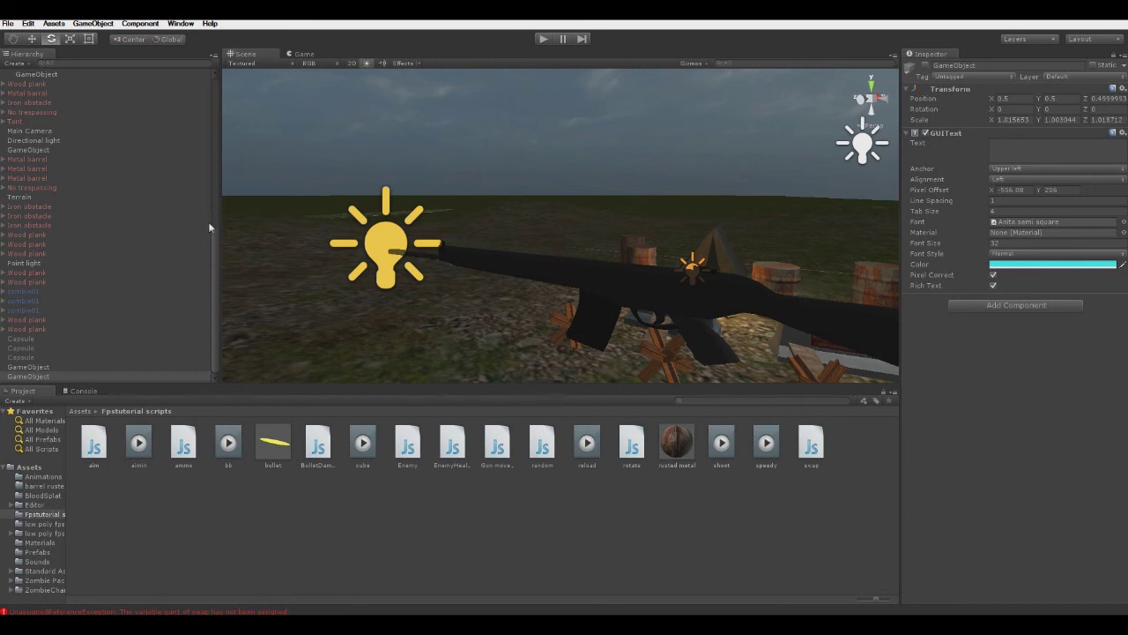
- Check the shotgunbb model, then deactivate the g3 rifle object in the Inspector
{"action": "left_click_drag", "start_coordinate": [214, 234], "coordinate": [214, 140]}
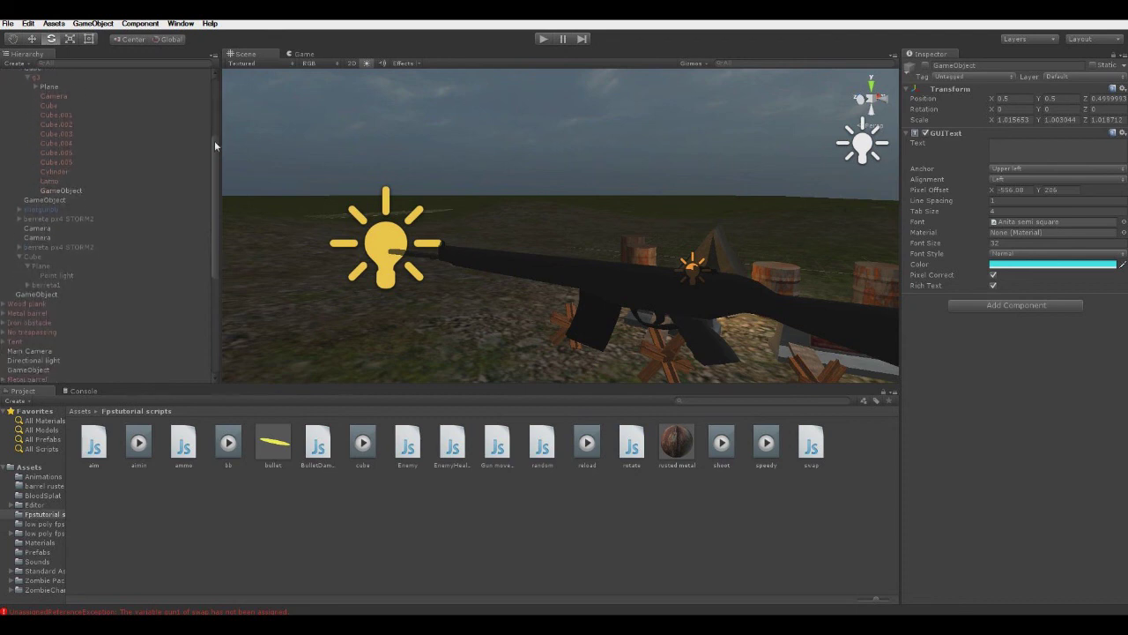
{"action": "left_click", "coordinate": [43, 212]}
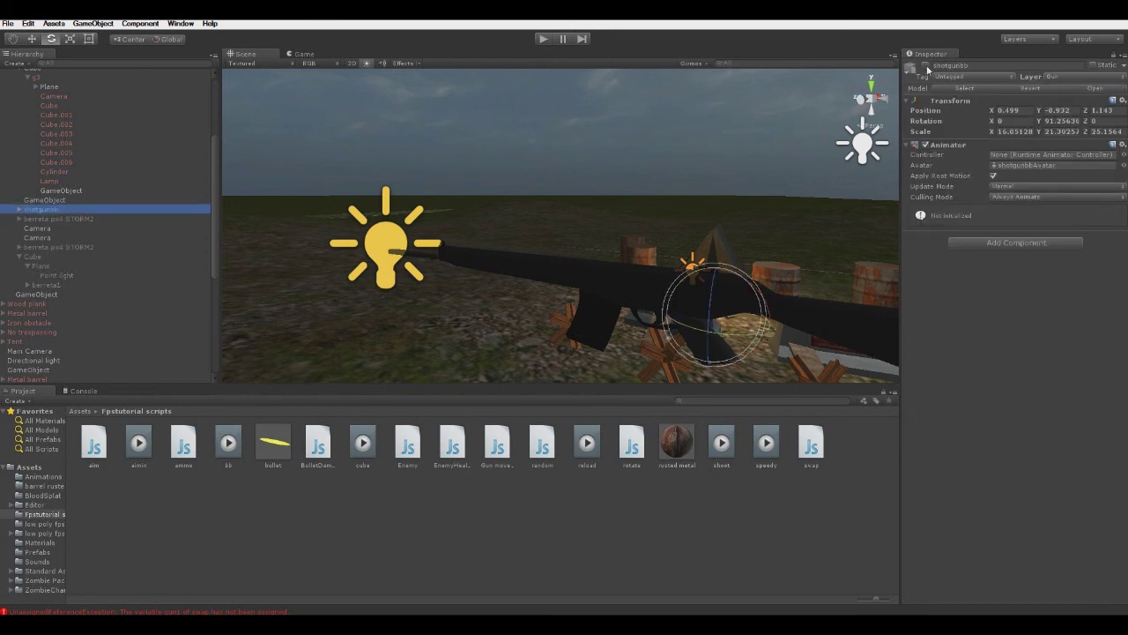
{"action": "left_click", "coordinate": [927, 71]}
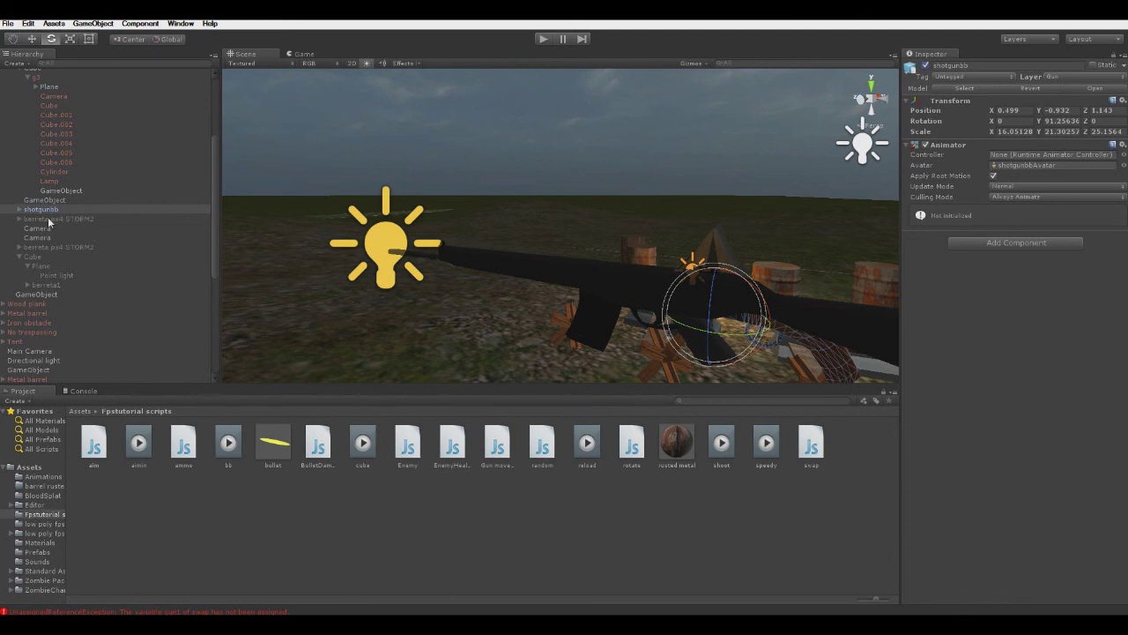
{"action": "left_click", "coordinate": [39, 78]}
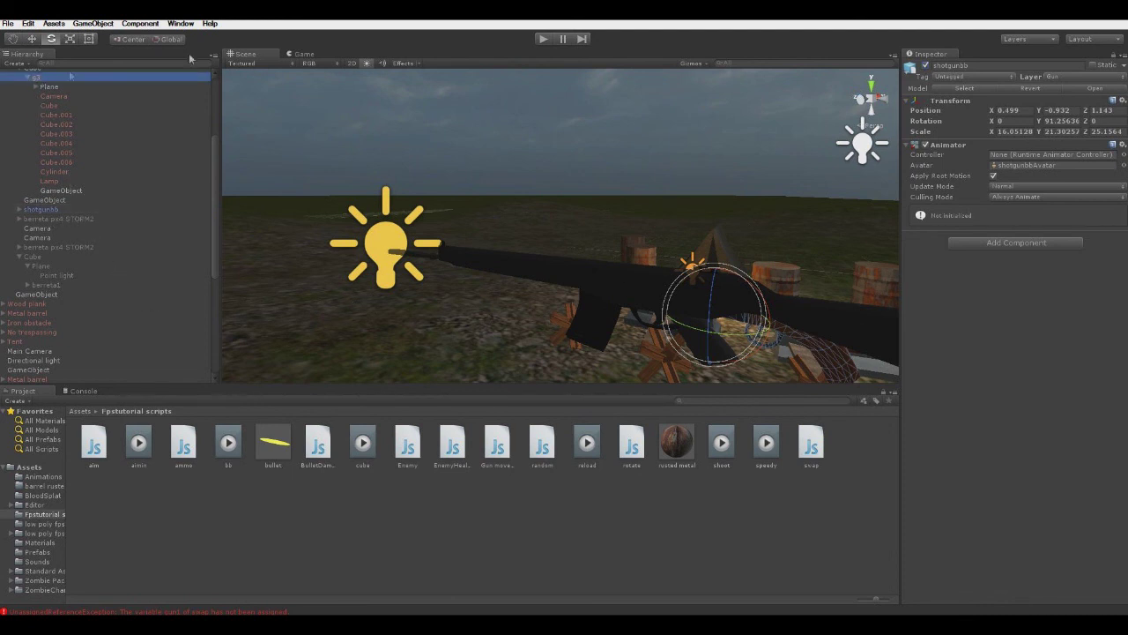
{"action": "left_click", "coordinate": [929, 71]}
{"action": "left_click", "coordinate": [927, 68]}
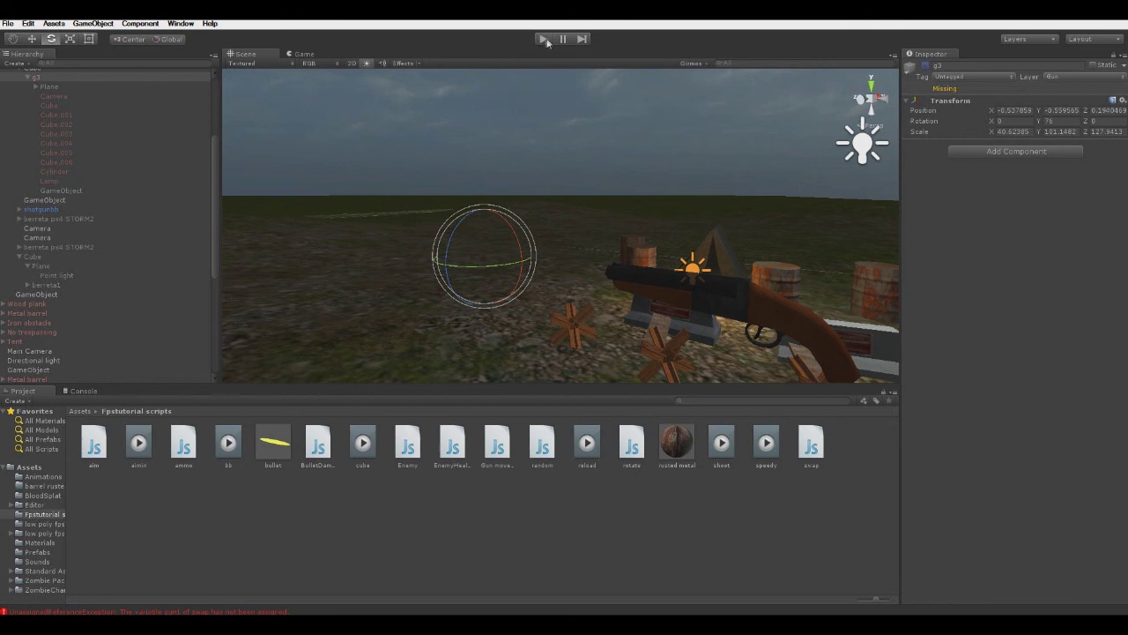
{"action": "left_click", "coordinate": [544, 39]}
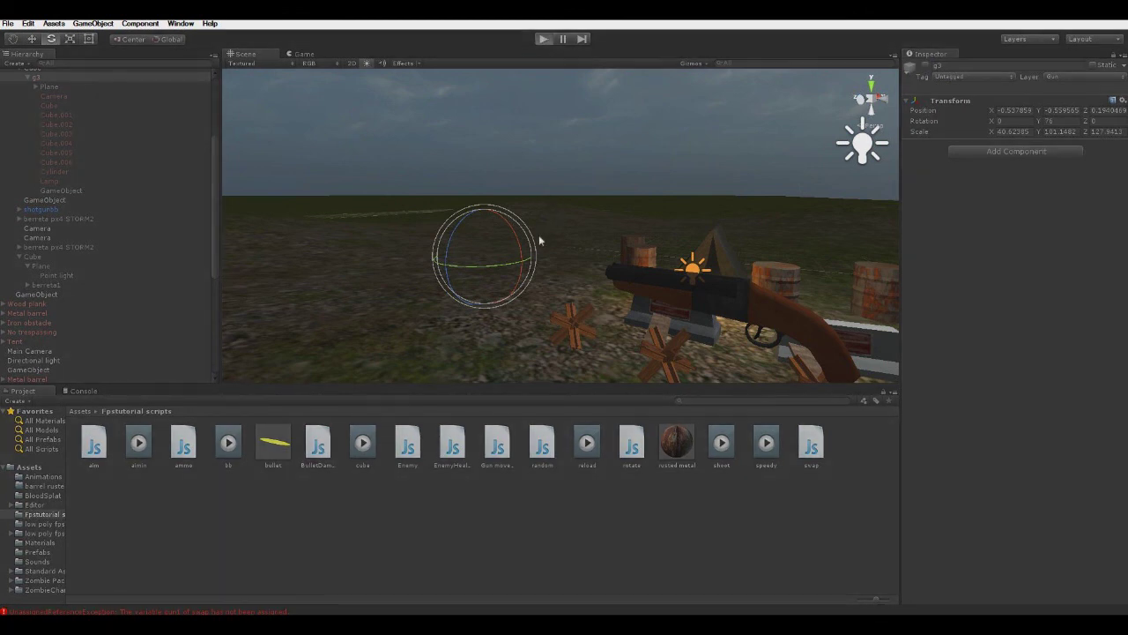
{"action": "key", "text": "ctrl+p"}
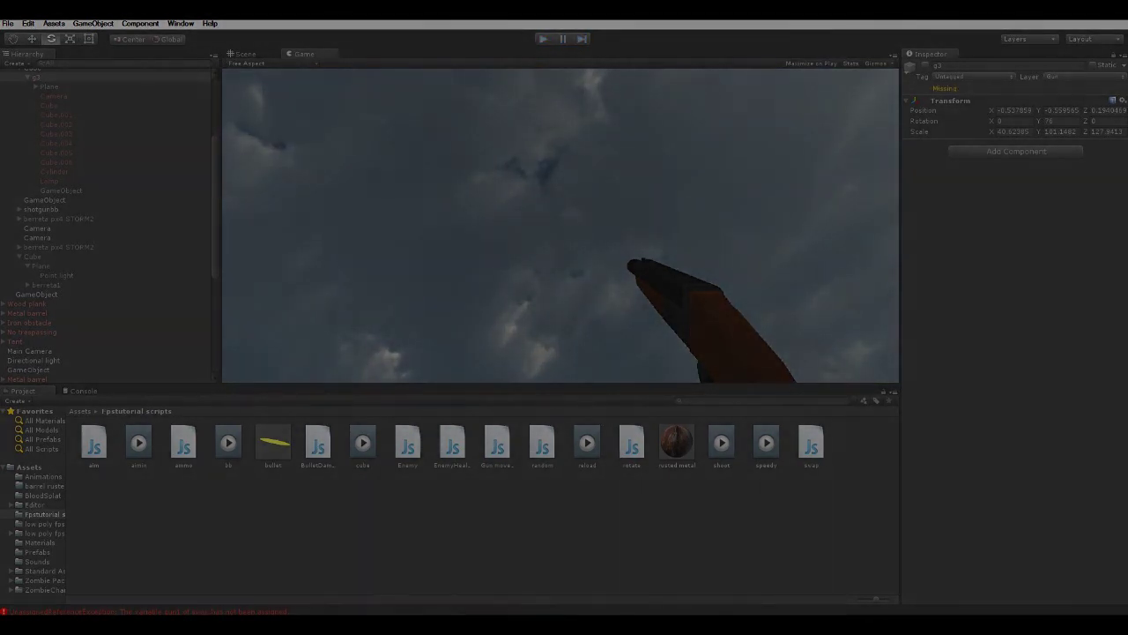
{"action": "key", "text": "ctrl+p"}
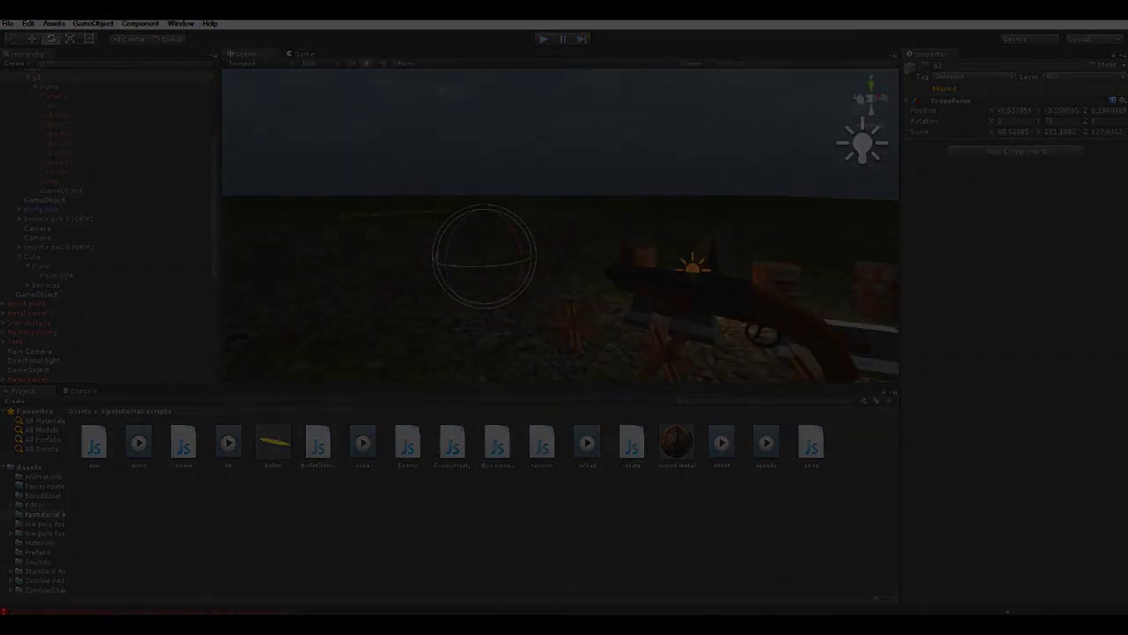